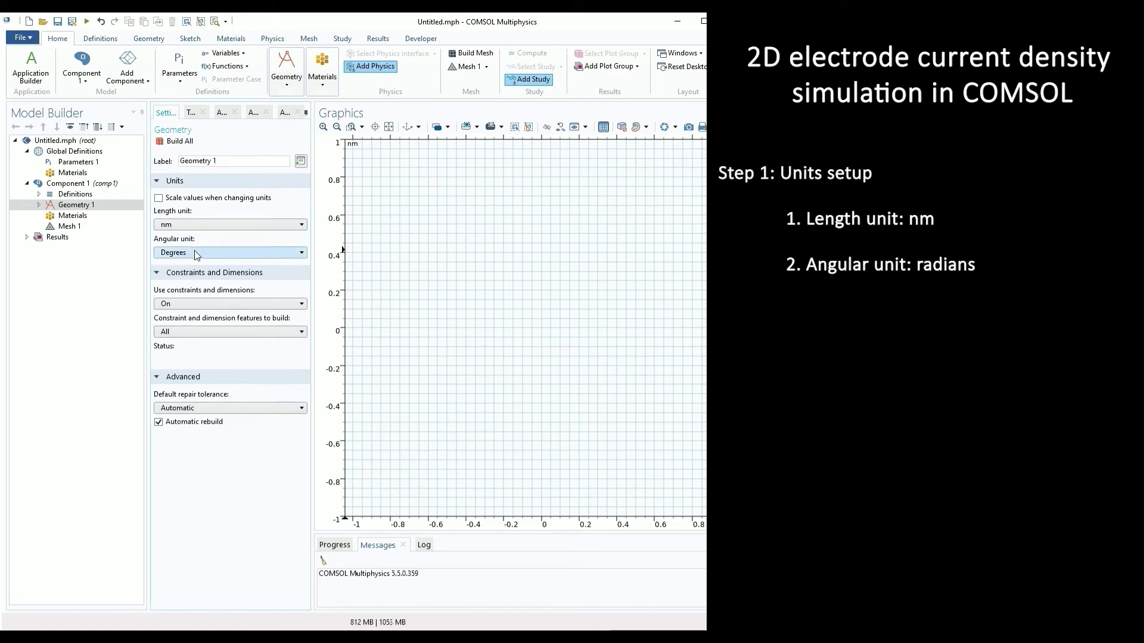
- Set the geometry's angular unit to radians
click(194, 251)
click(192, 278)
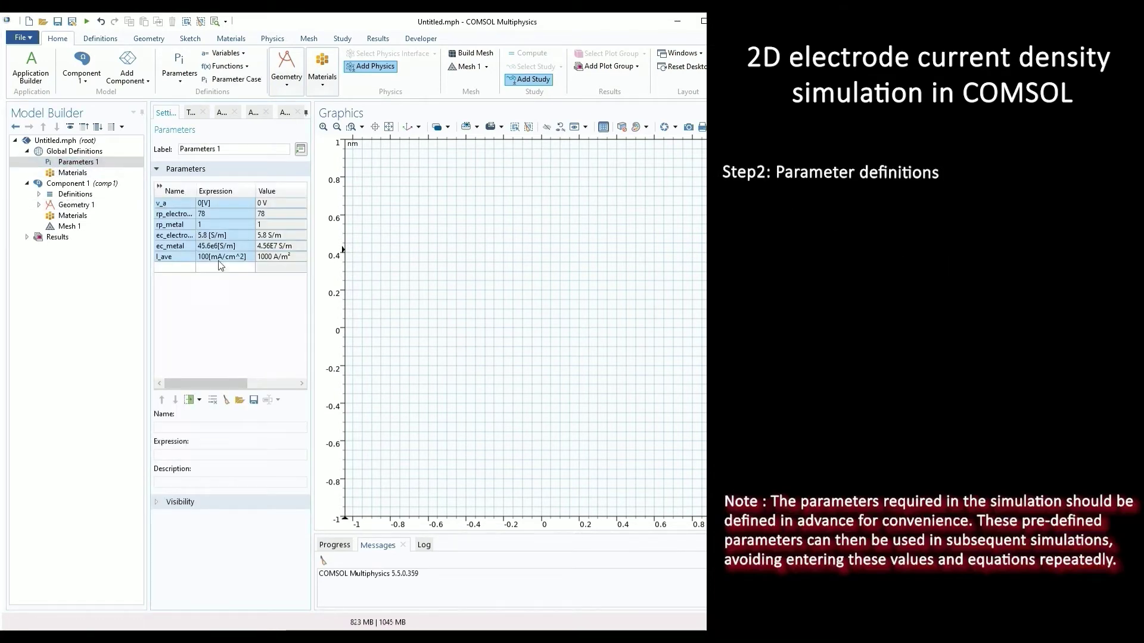
click(221, 246)
click(214, 271)
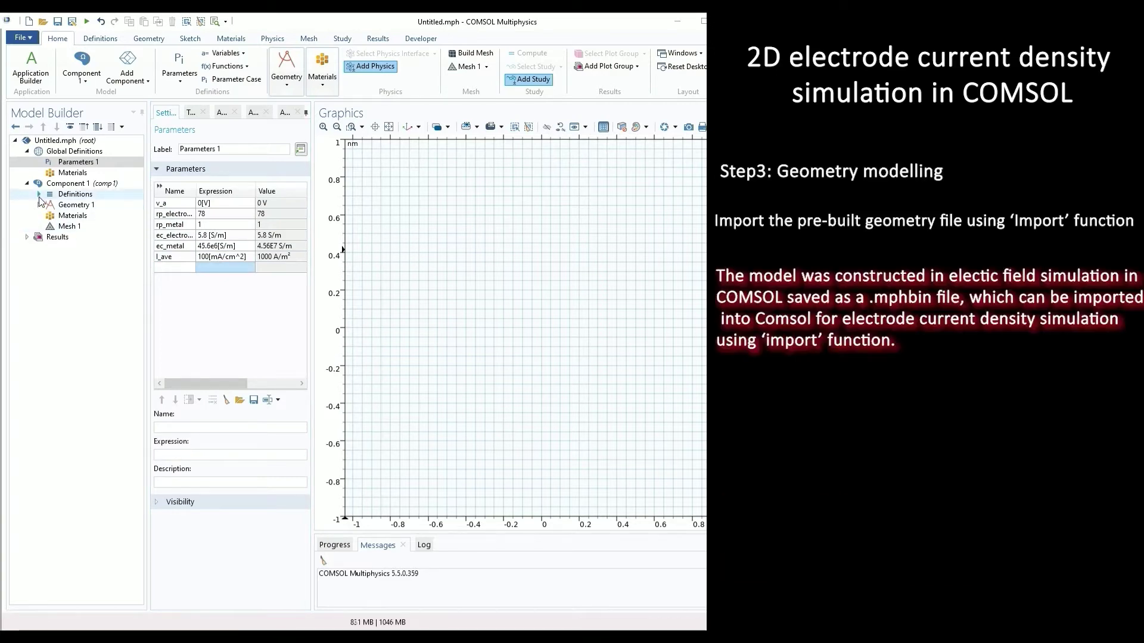
- Import the file "nanostar geometry file.mphbin" into Geometry 1 and build all objects
click(65, 205)
right_click(63, 206)
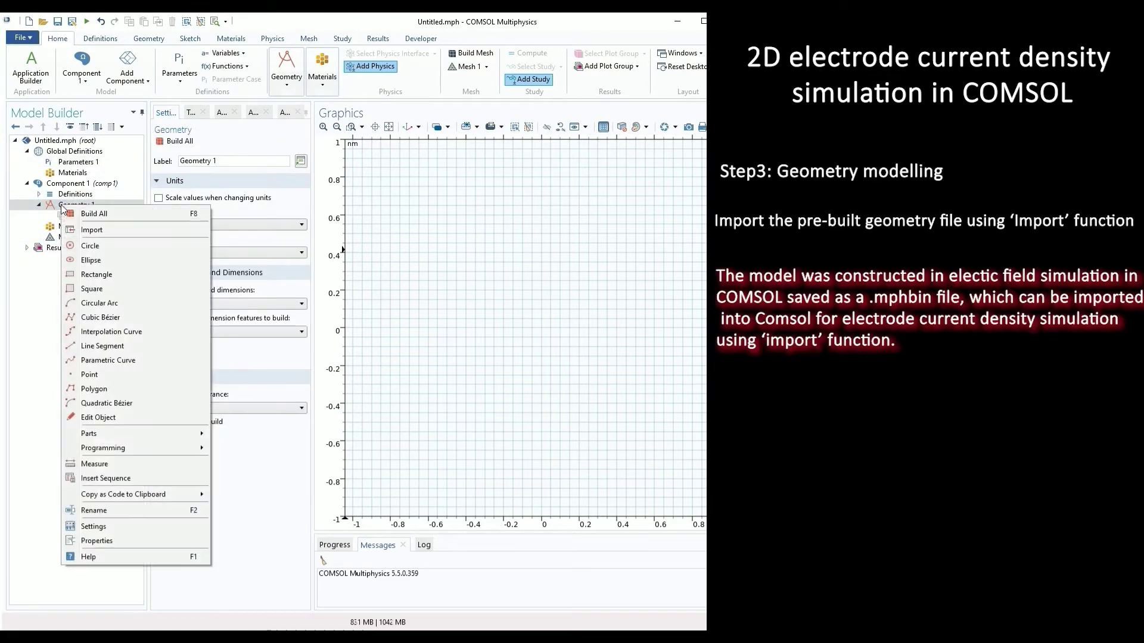
click(89, 230)
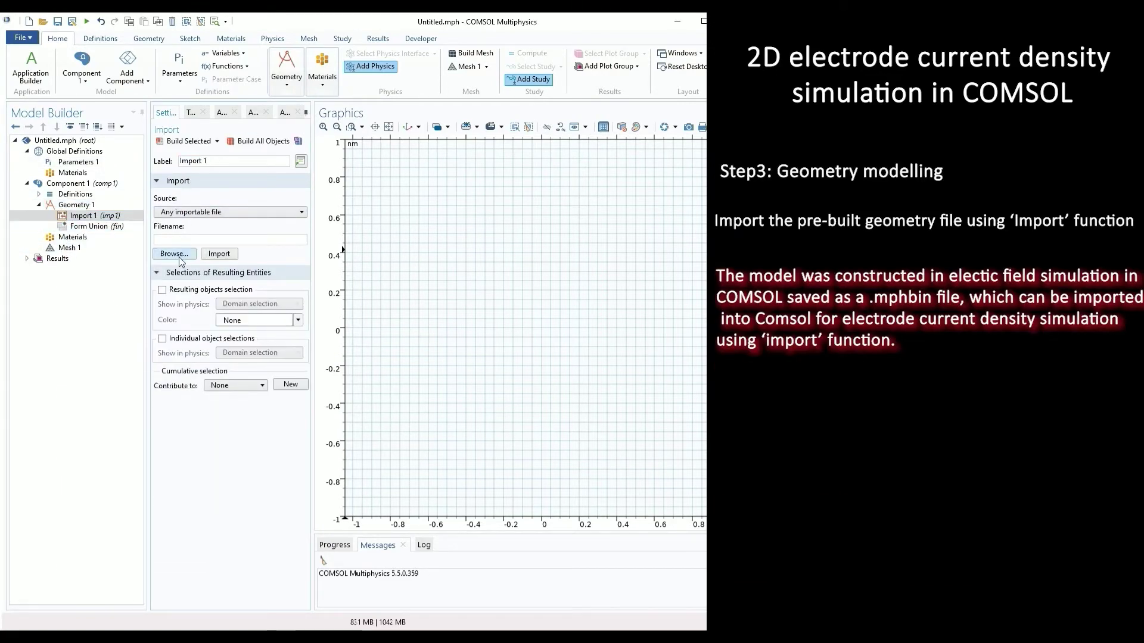
click(175, 254)
click(225, 124)
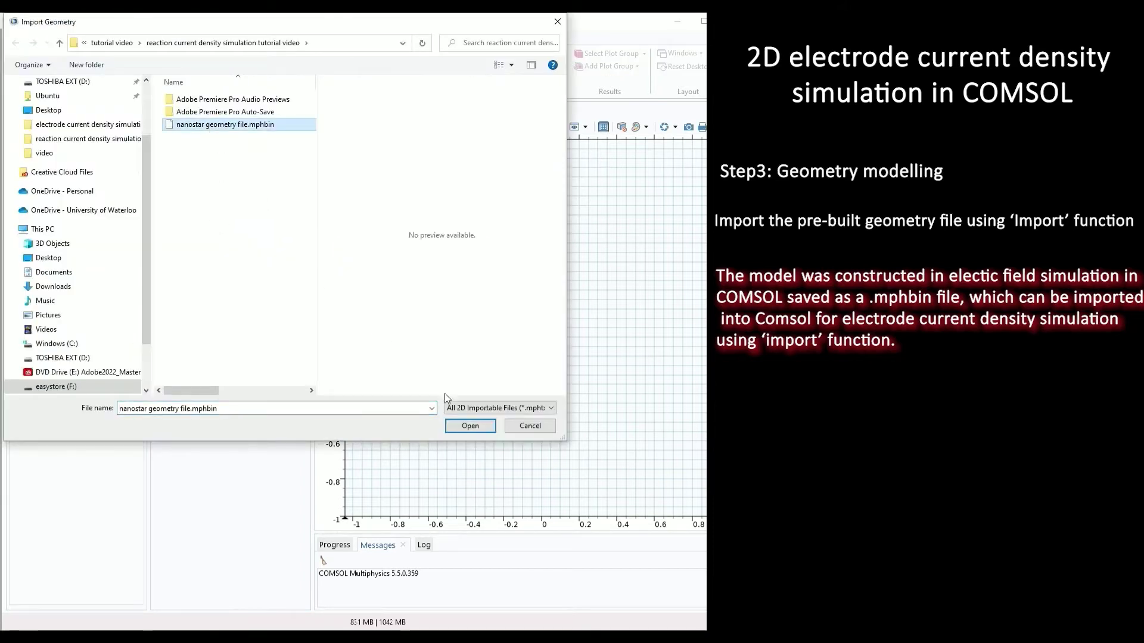
click(457, 427)
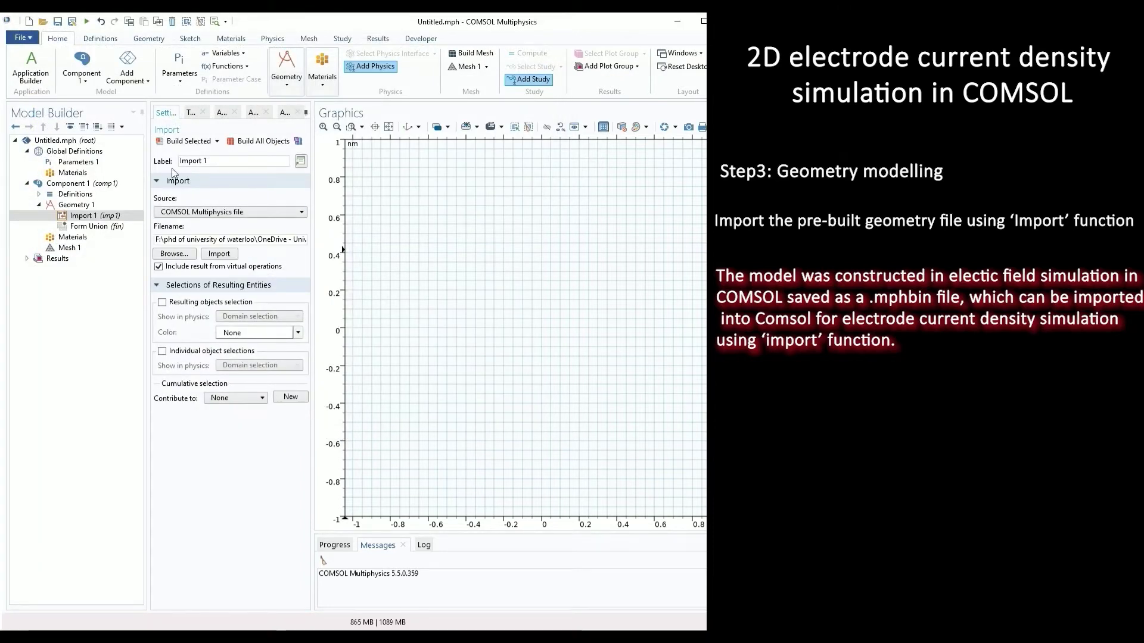
click(262, 141)
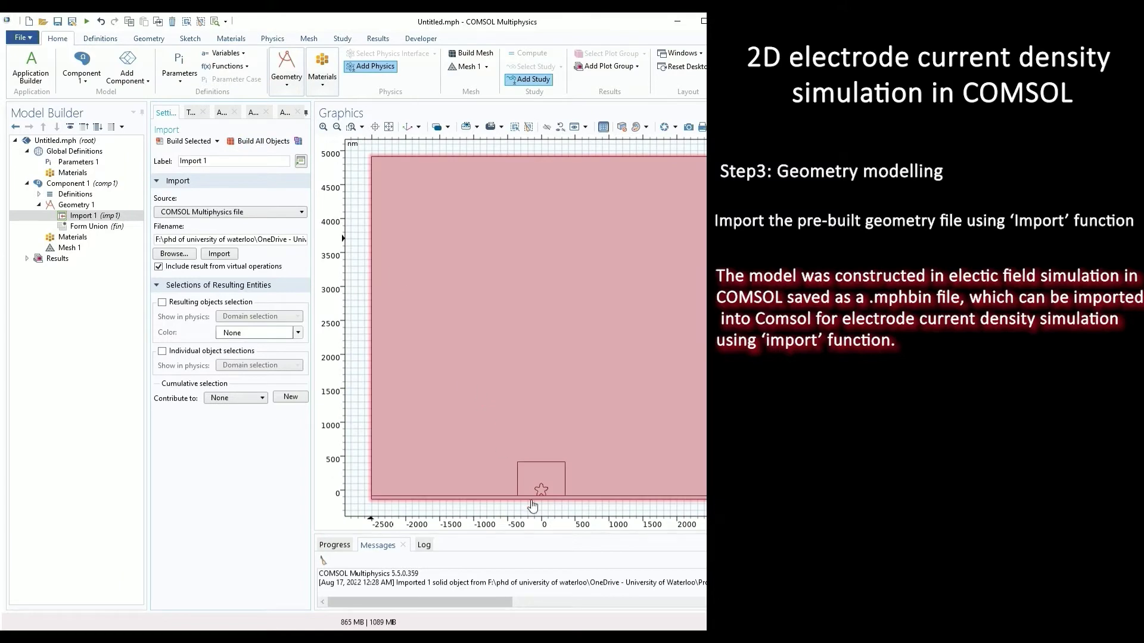
middle_drag(532, 476, 519, 263)
right_drag(633, 403, 602, 274)
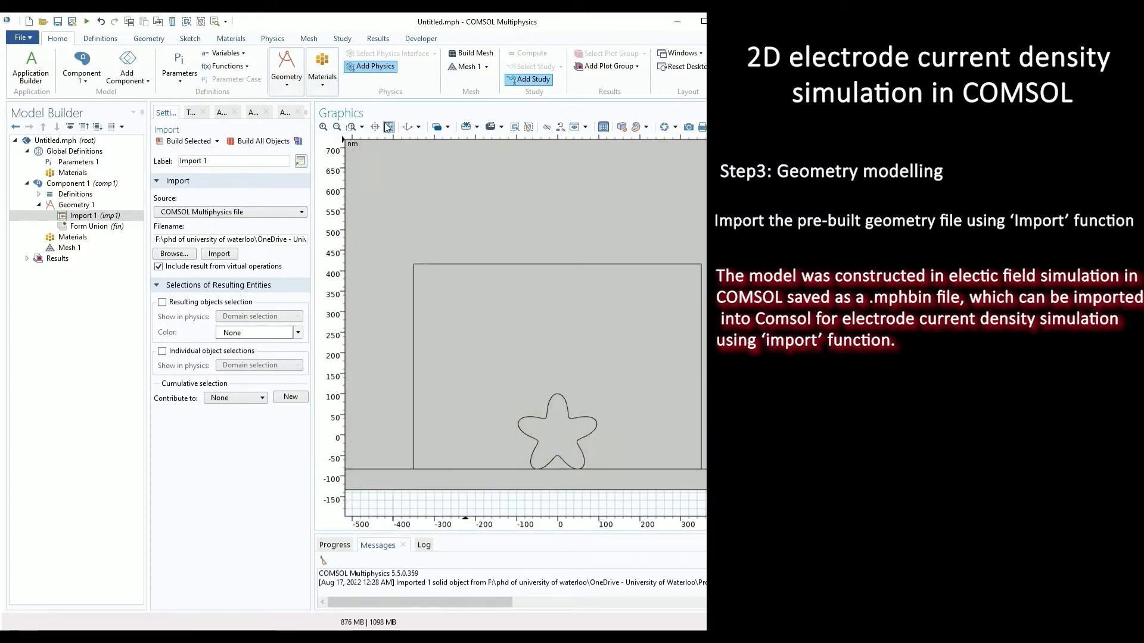
click(388, 128)
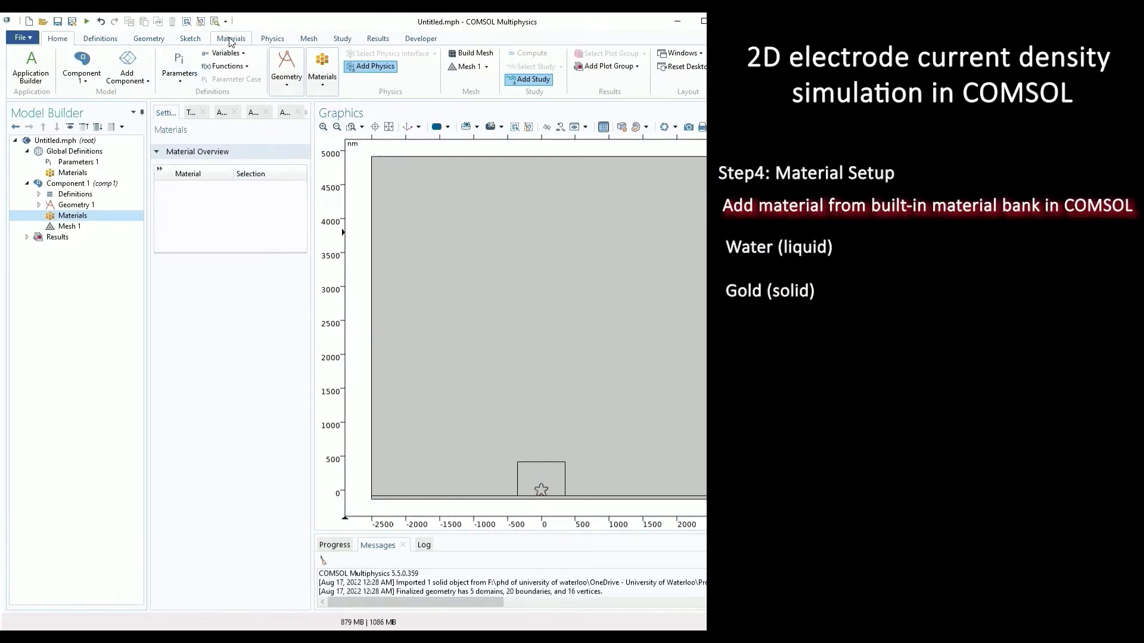
- Search the material library for h2o and add H2O (water) [liquid] to the component
click(230, 40)
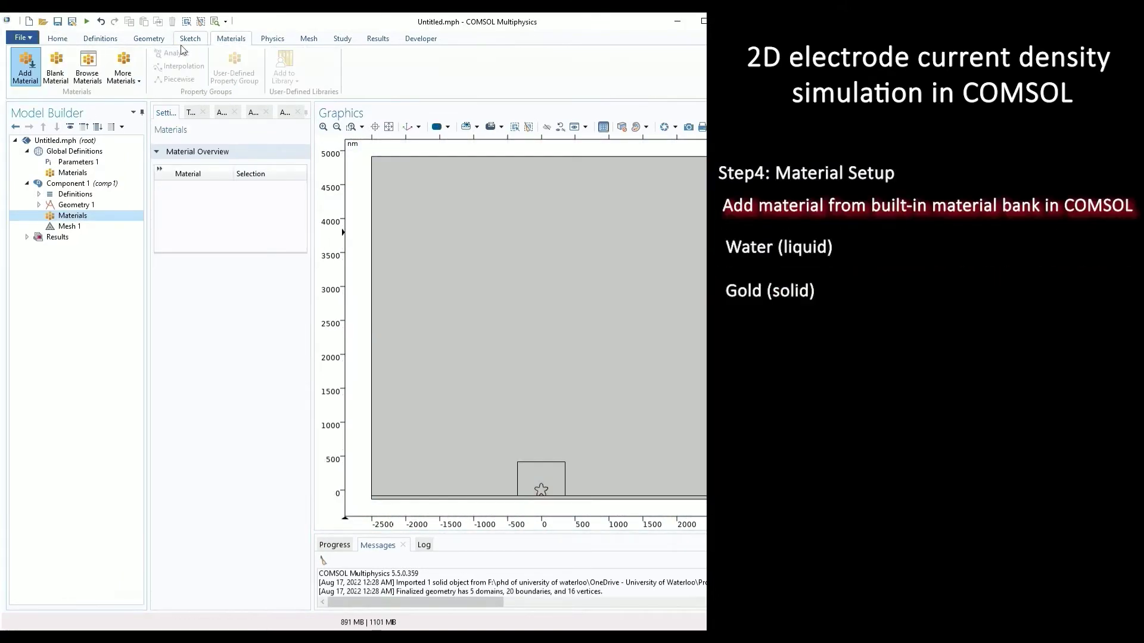
click(29, 66)
text(h2o)
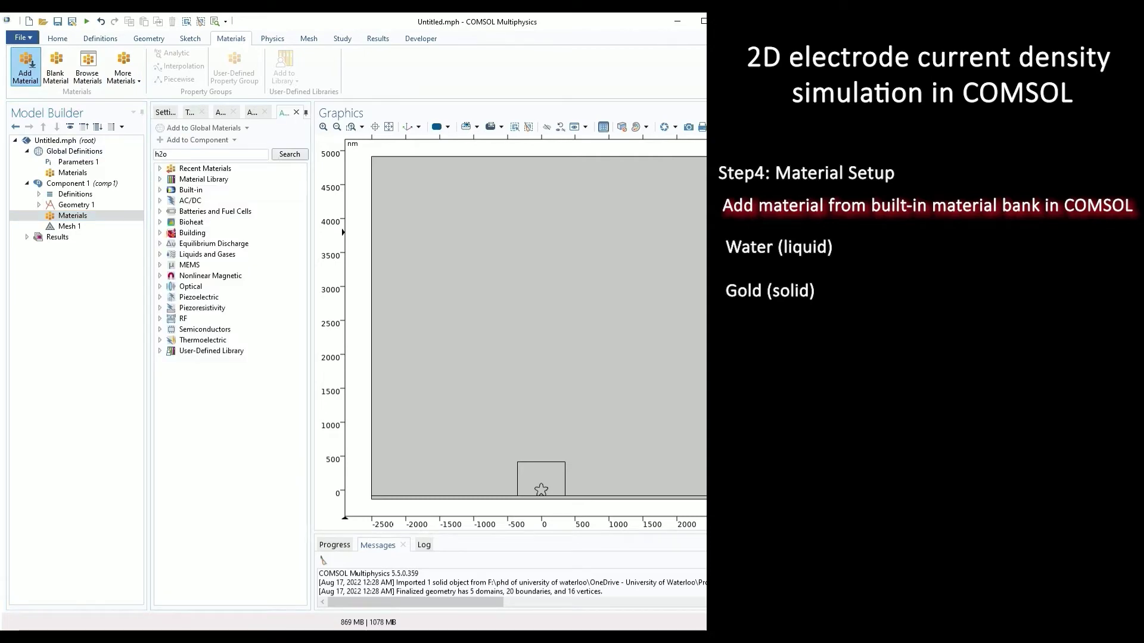
key(Return)
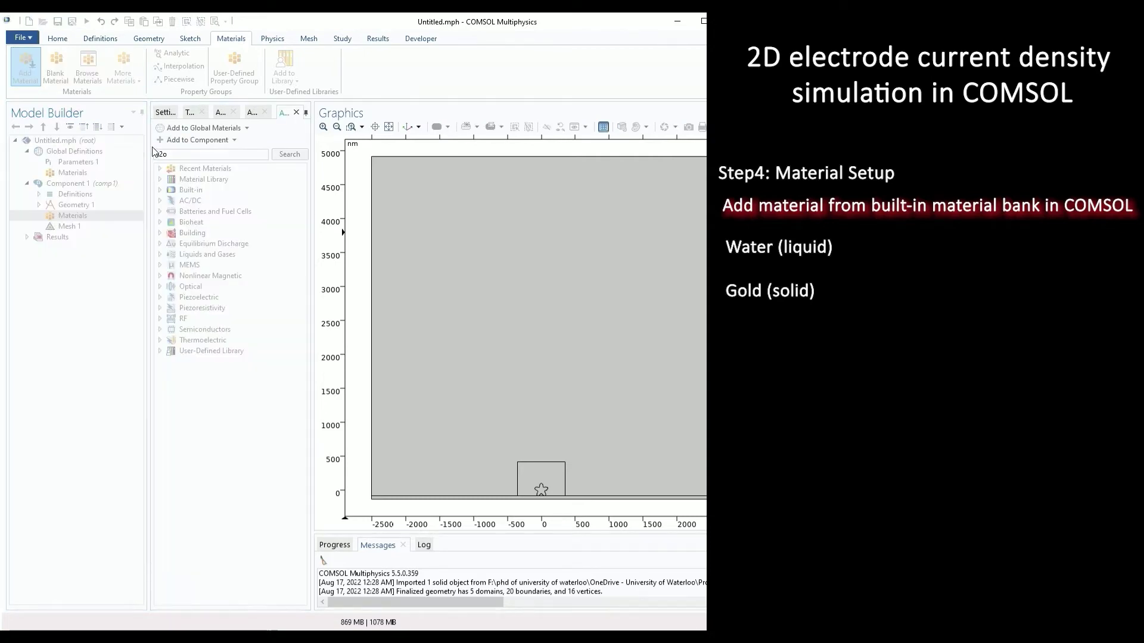
click(203, 180)
double_click(203, 180)
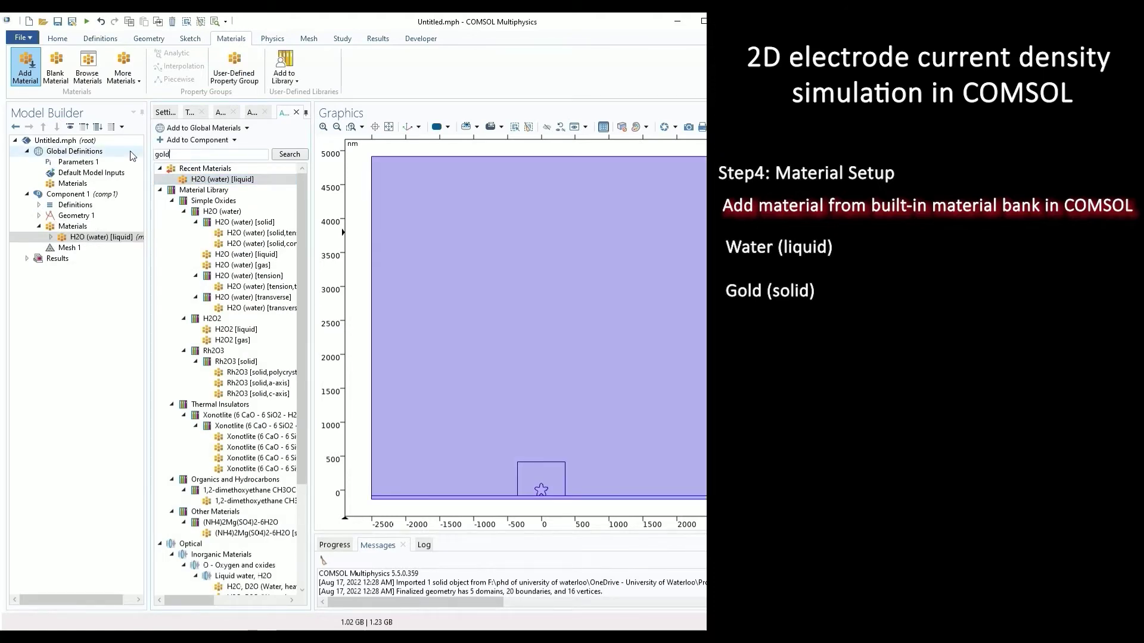
- Add Gold [solid] to the component and assign it to the nanostar and the thin base layer domains
text(gold)
key(Return)
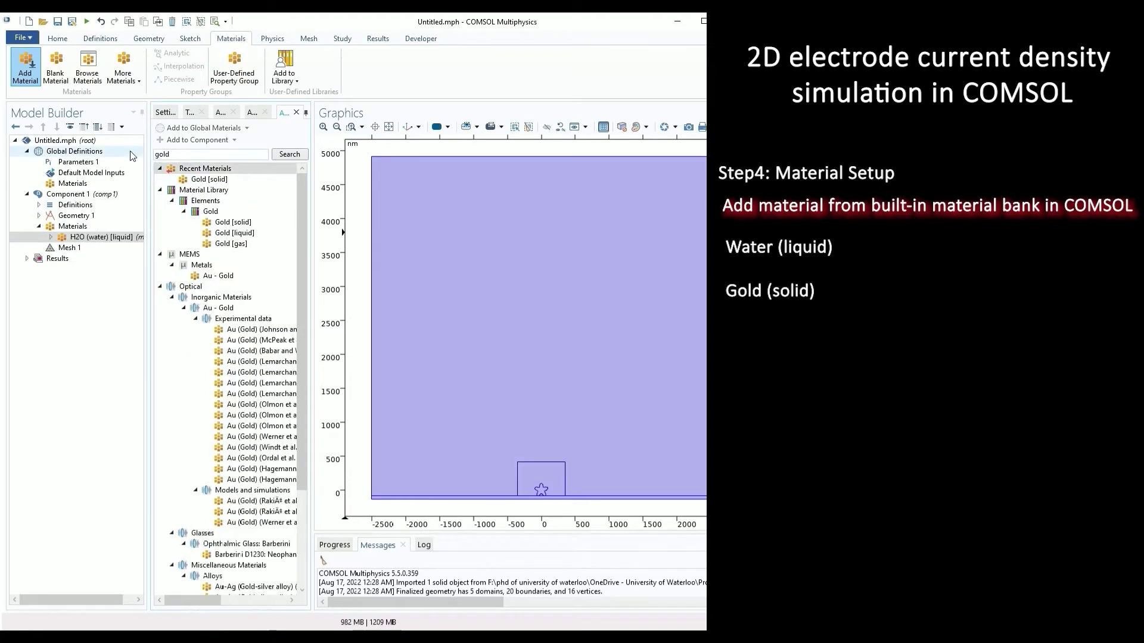
double_click(209, 180)
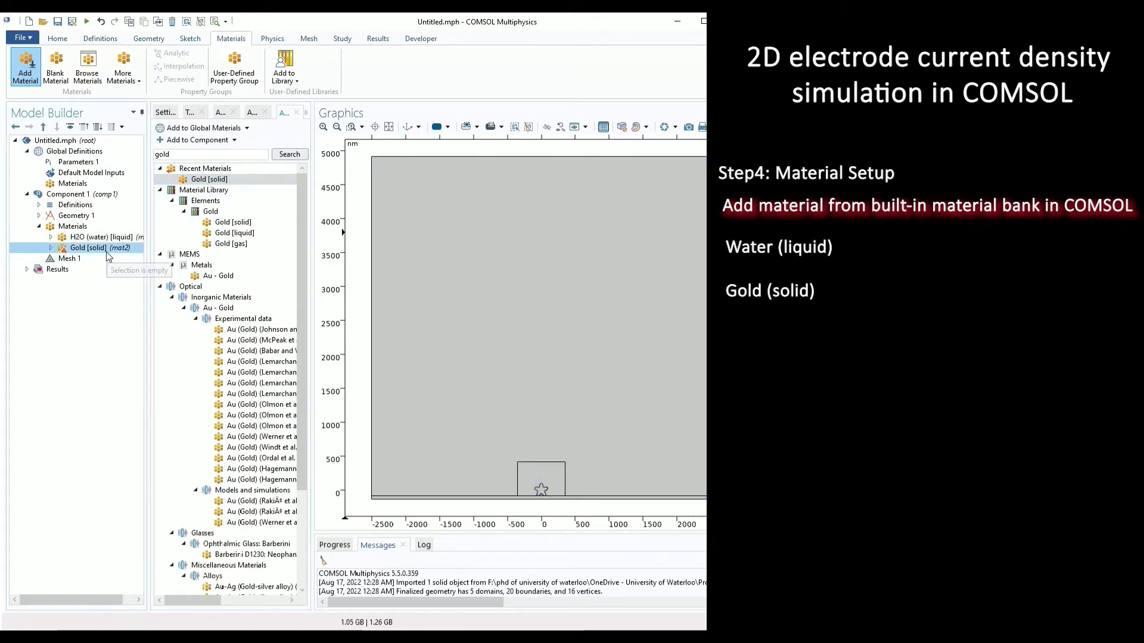
scroll(539, 494, up, 5)
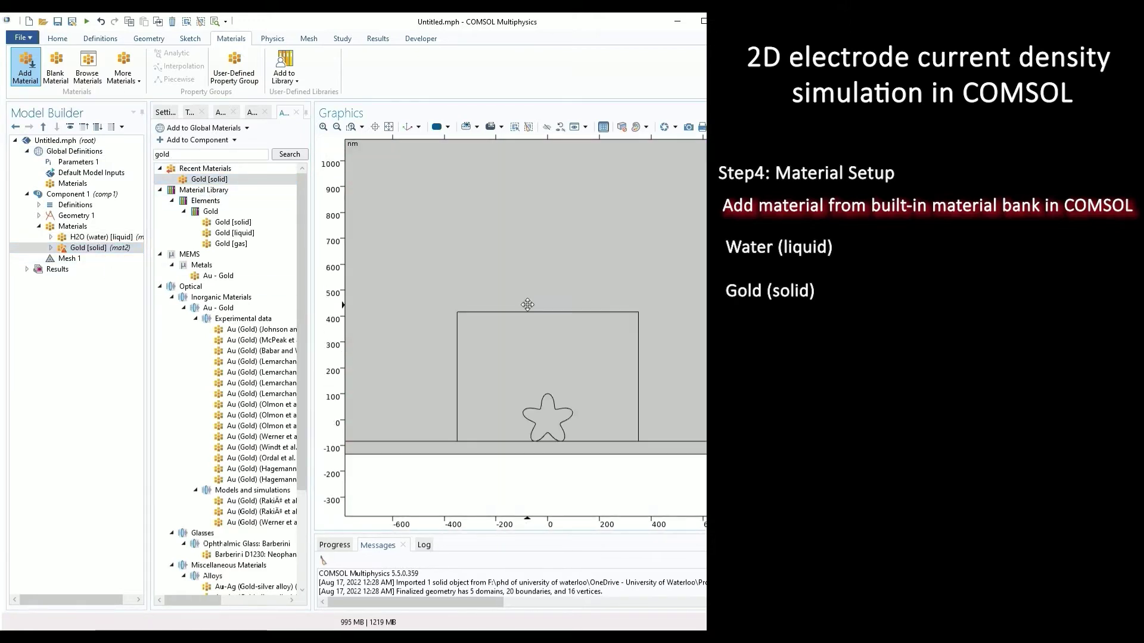
click(388, 127)
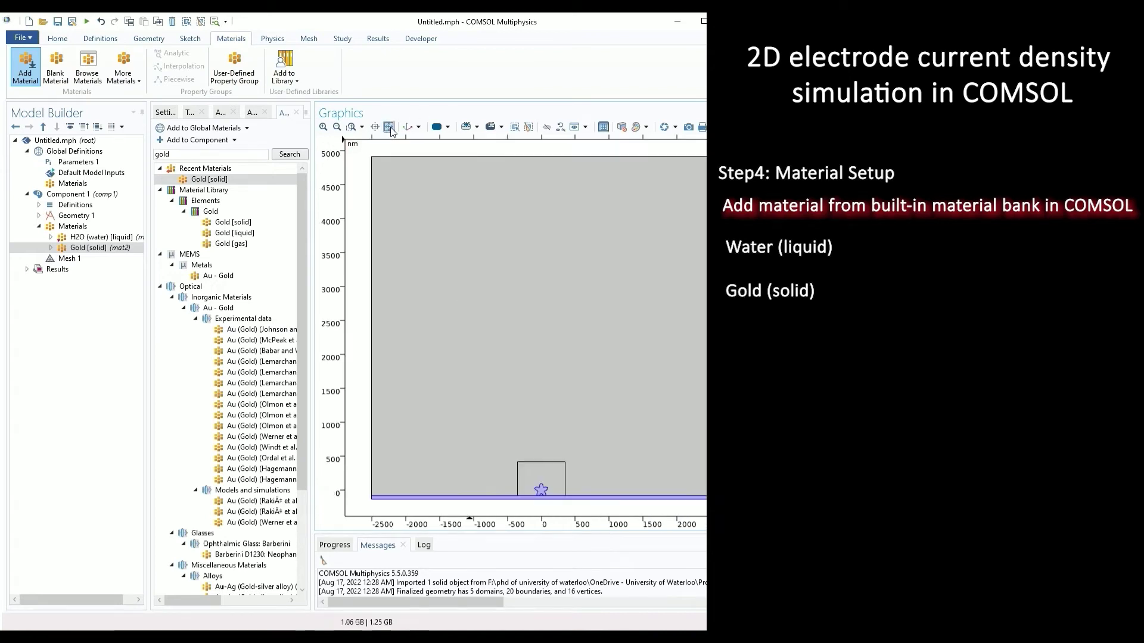
click(39, 227)
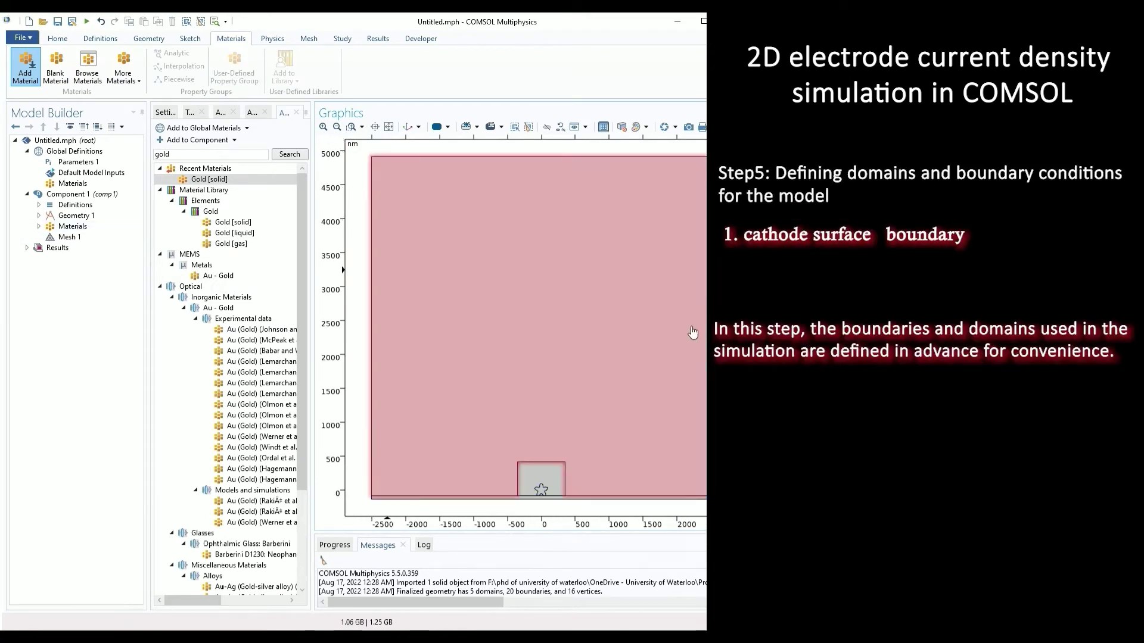
- Create an explicit selection named "cathode surface" under Definitions with Boundary as its geometric entity level
click(39, 205)
click(84, 216)
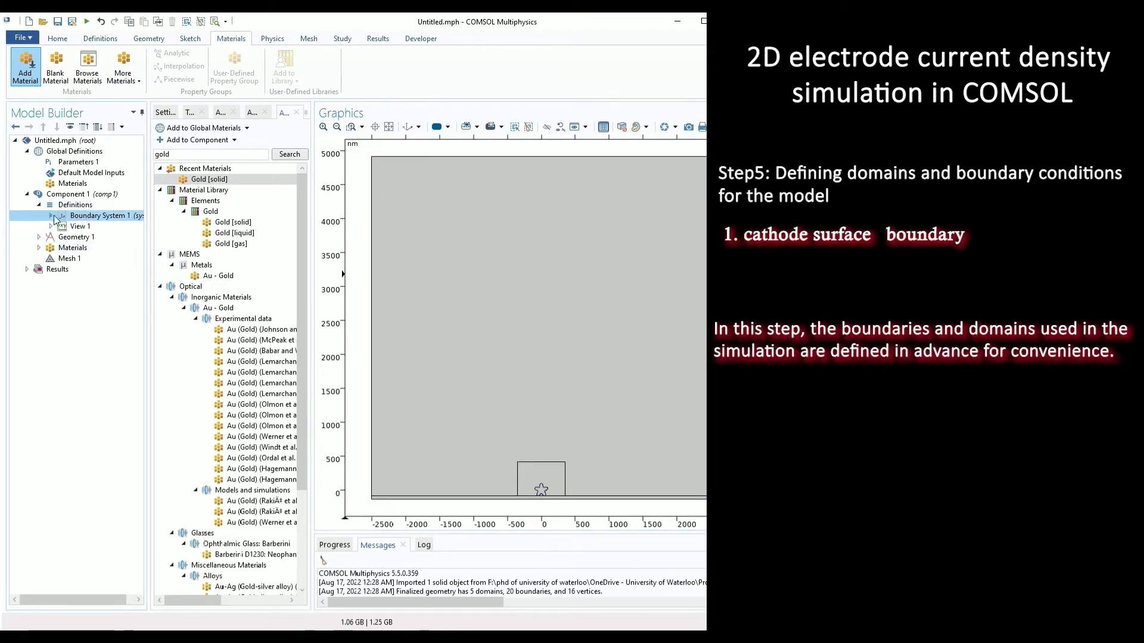
right_click(66, 205)
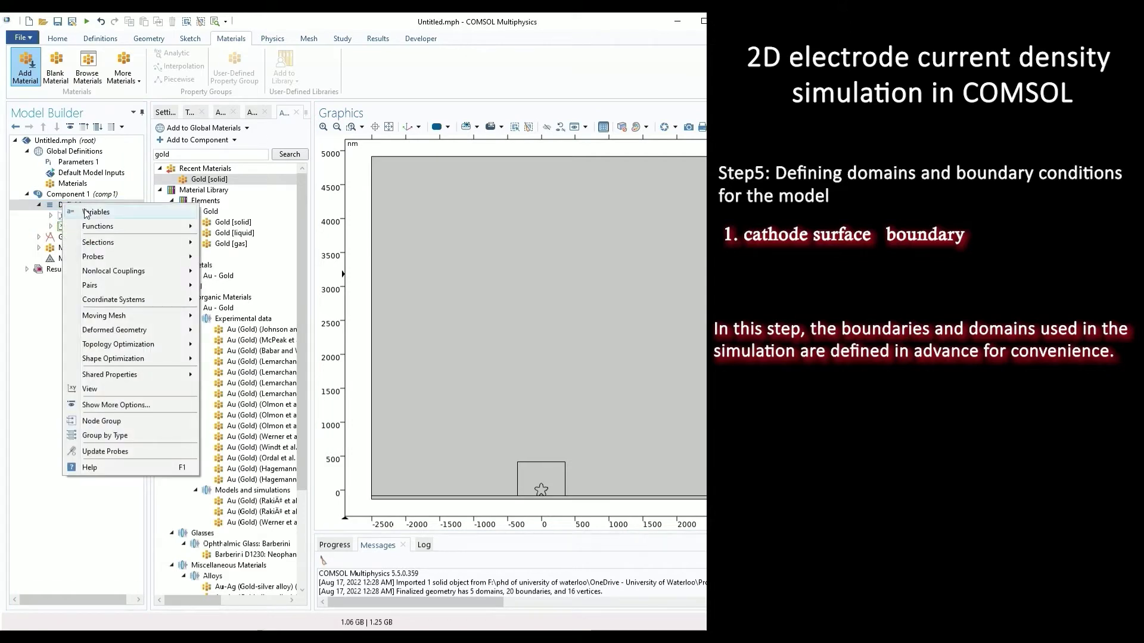
mouse_move(146, 241)
click(226, 242)
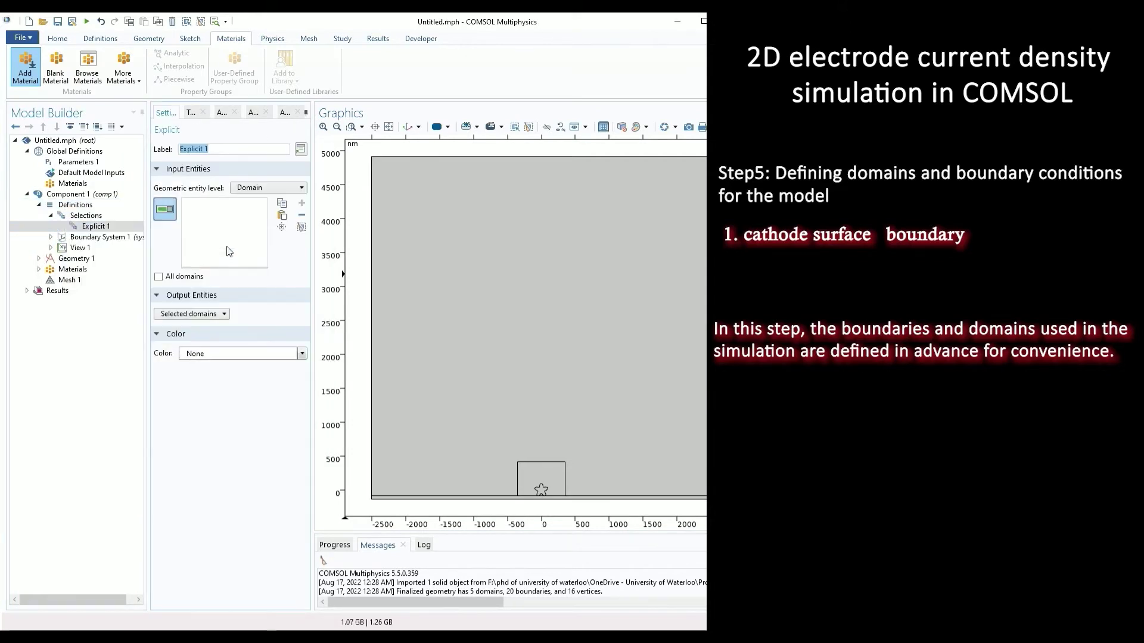
text(cat)
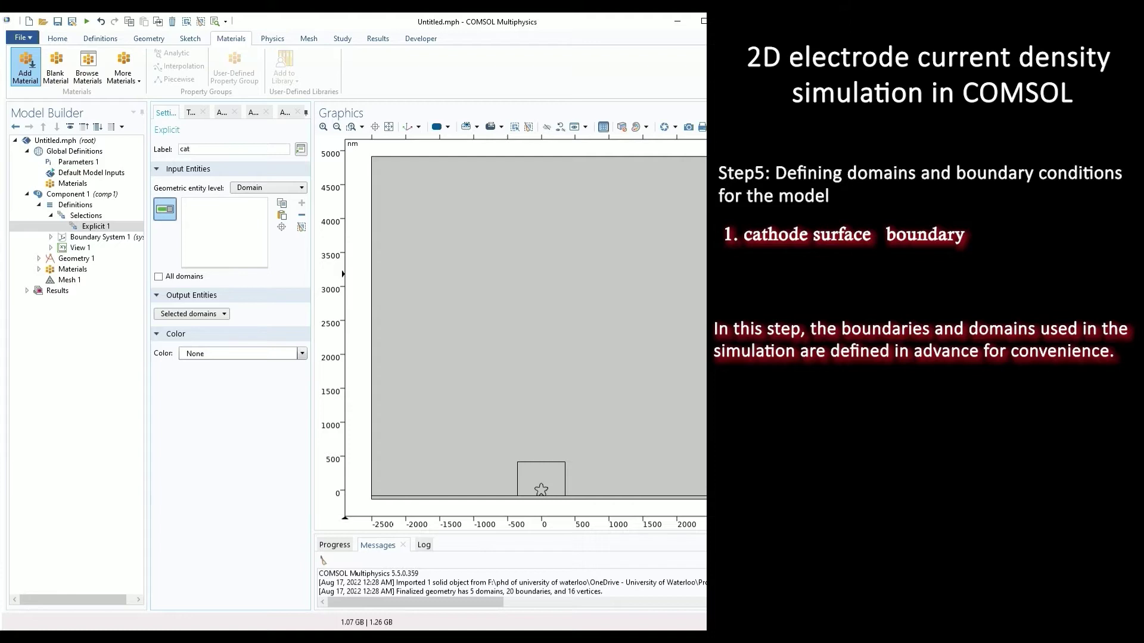
text(hode surface)
click(268, 188)
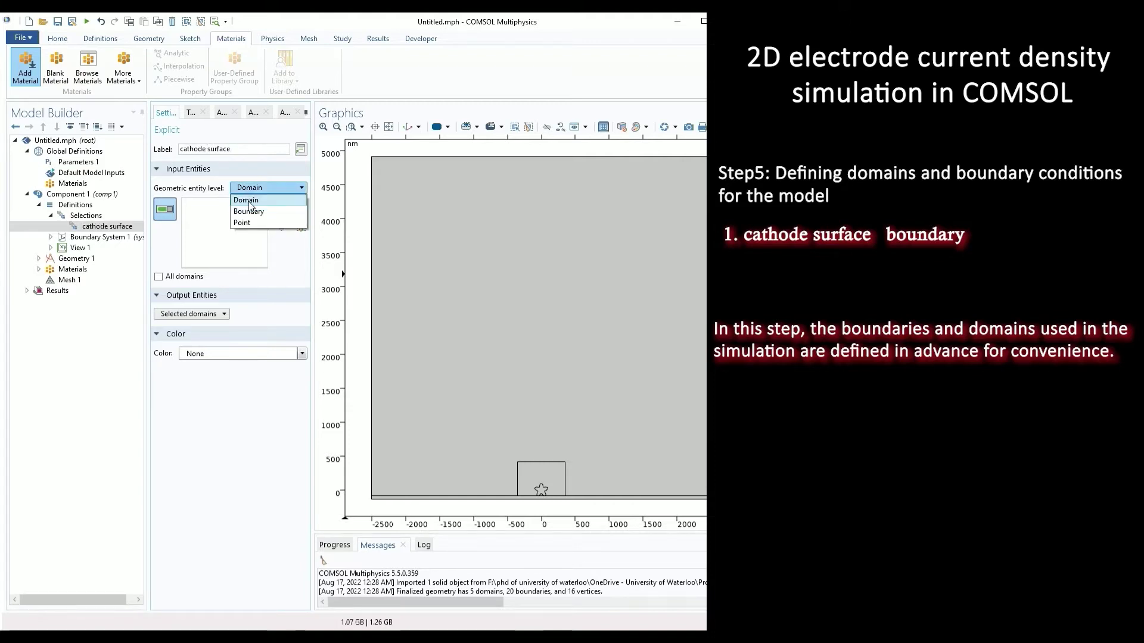
click(250, 207)
- Add the nanostar's outline and the base layer's upper edges beneath and beside the star to the cathode surface selection
scroll(547, 512, up, 5)
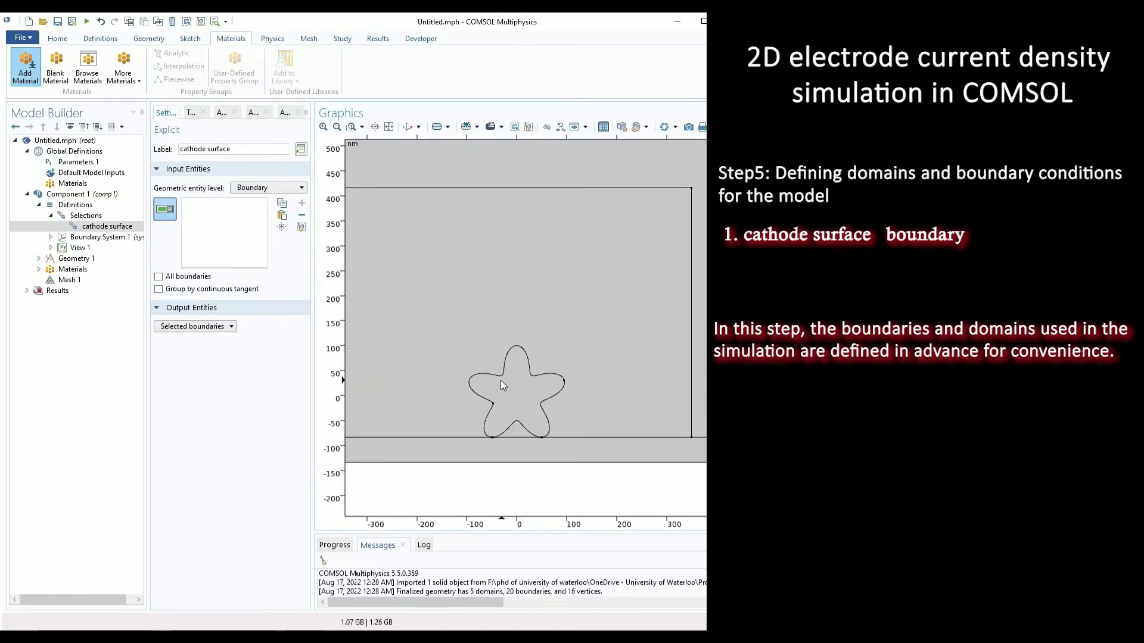
click(508, 430)
click(485, 420)
click(543, 403)
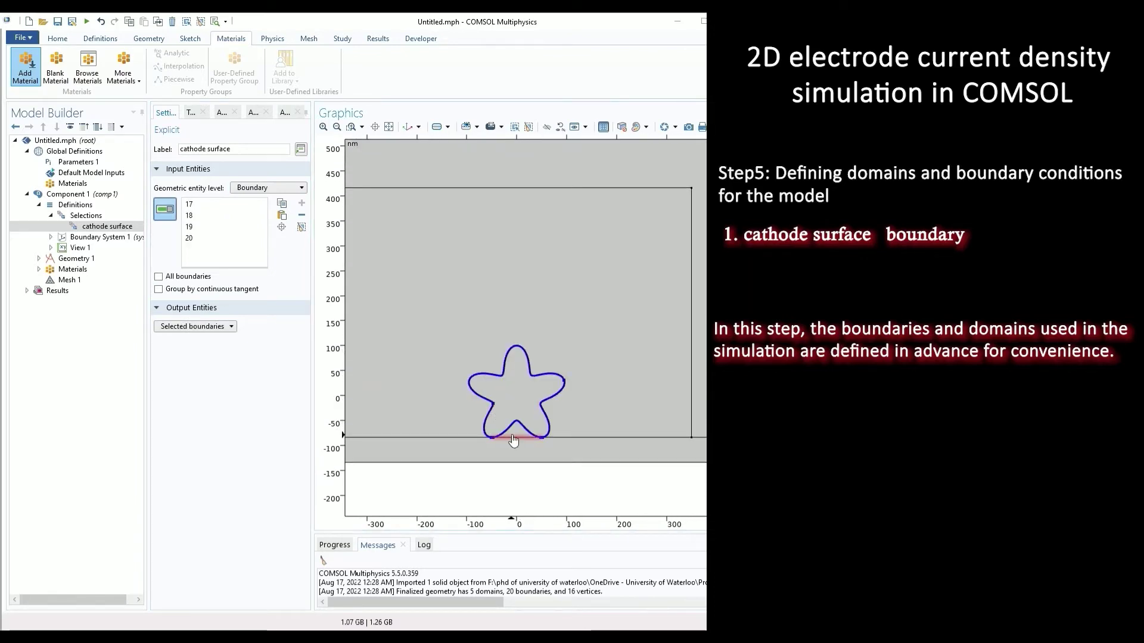
click(512, 437)
click(467, 437)
click(590, 438)
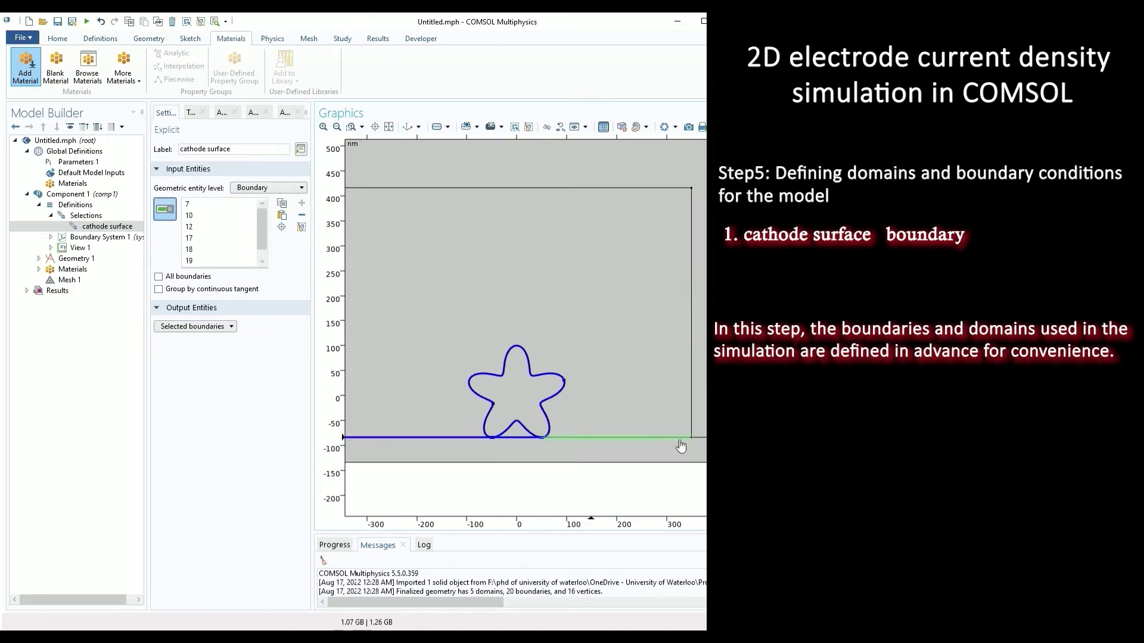
click(681, 446)
- Add the base layer's remaining upper edges, its lower edge and both short end edges to the cathode surface selection
scroll(645, 394, down, 1)
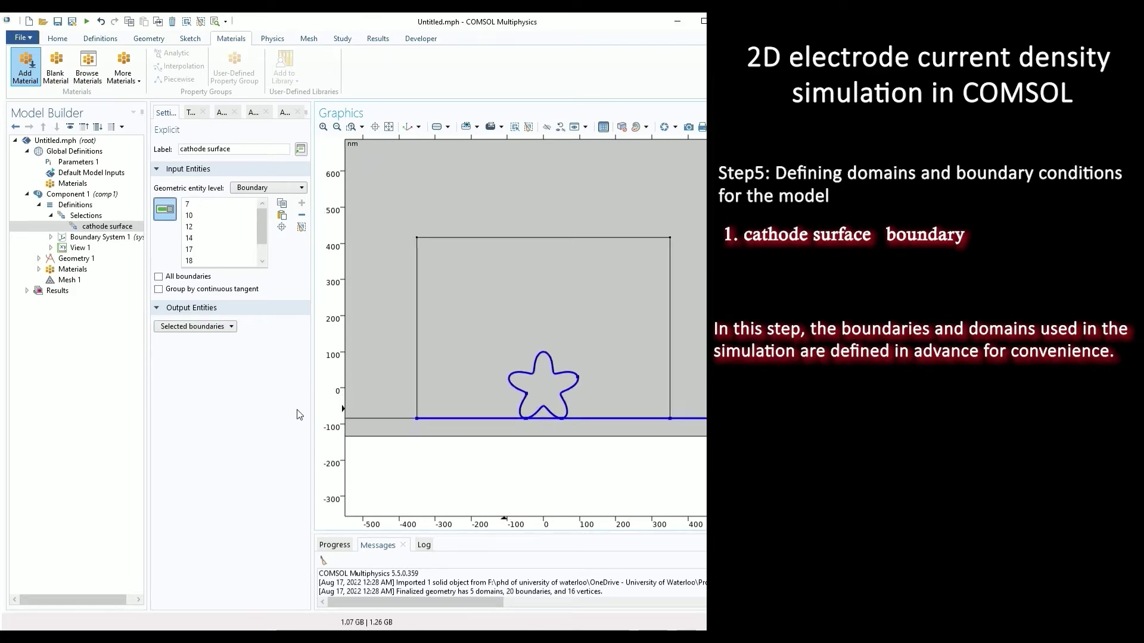
click(368, 436)
scroll(502, 385, down, 4)
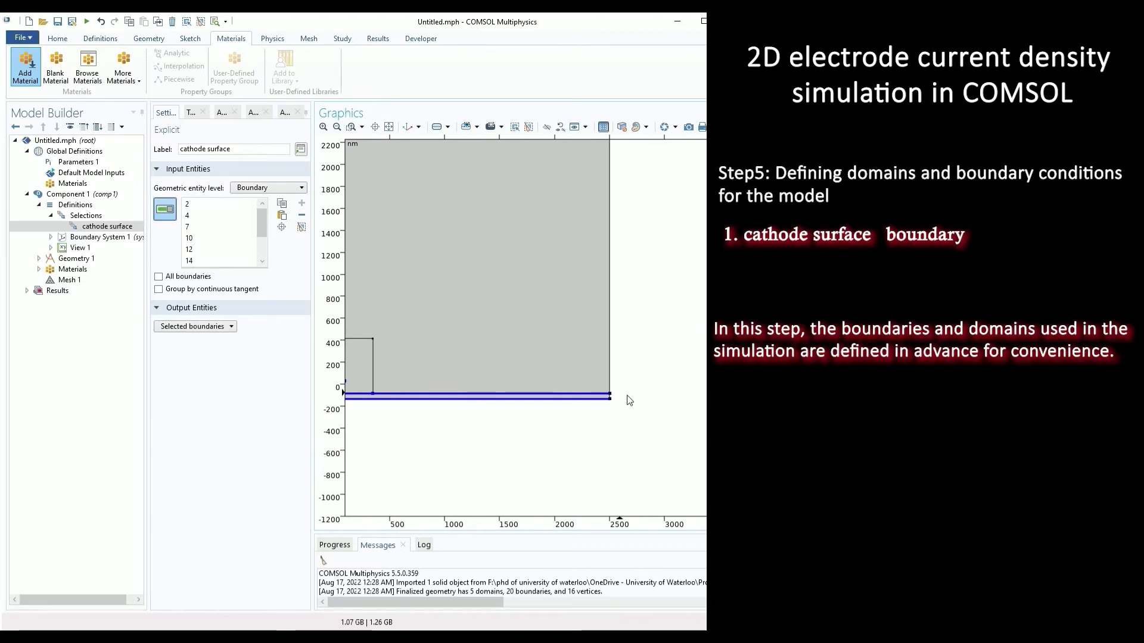
scroll(607, 396, up, 5)
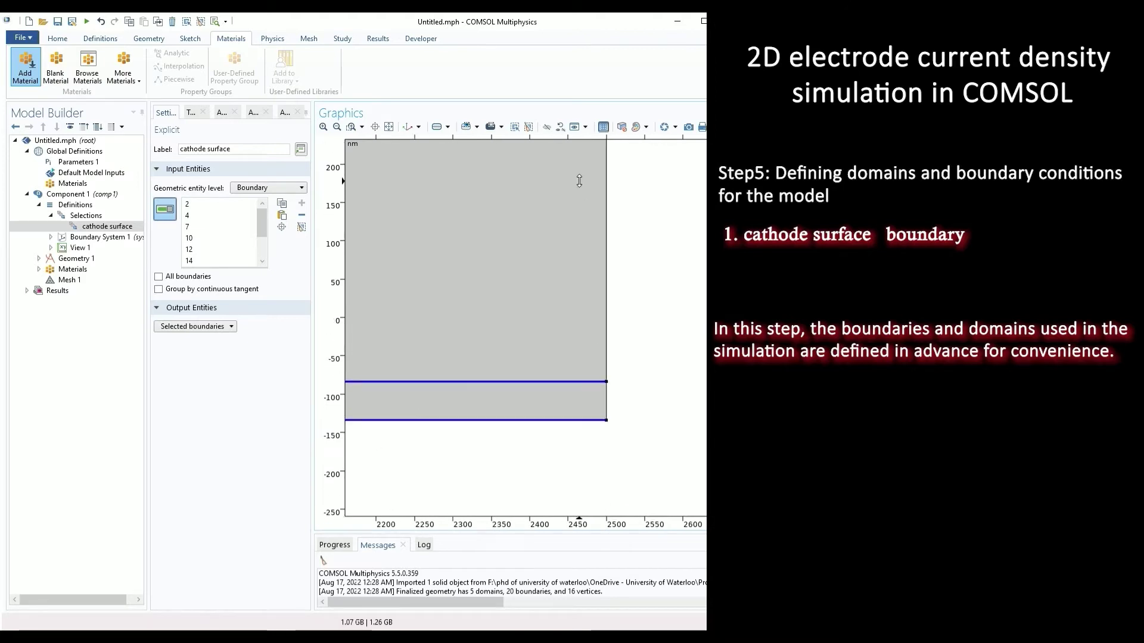
click(604, 398)
middle_drag(494, 223, 600, 559)
right_drag(437, 182, 625, 338)
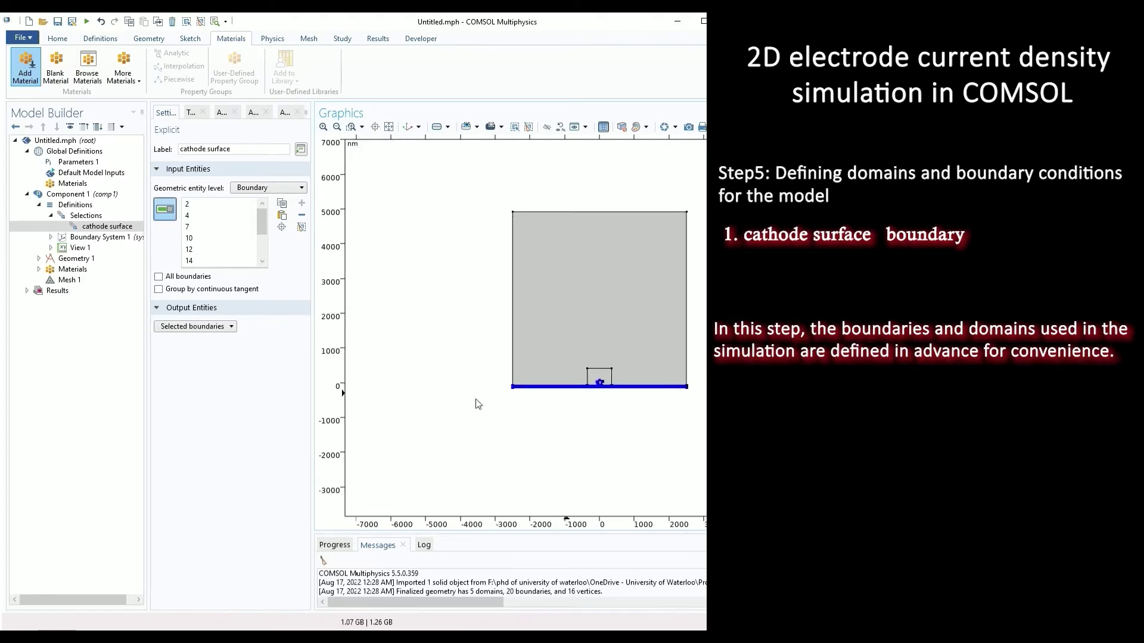
scroll(508, 406, up, 10)
click(528, 424)
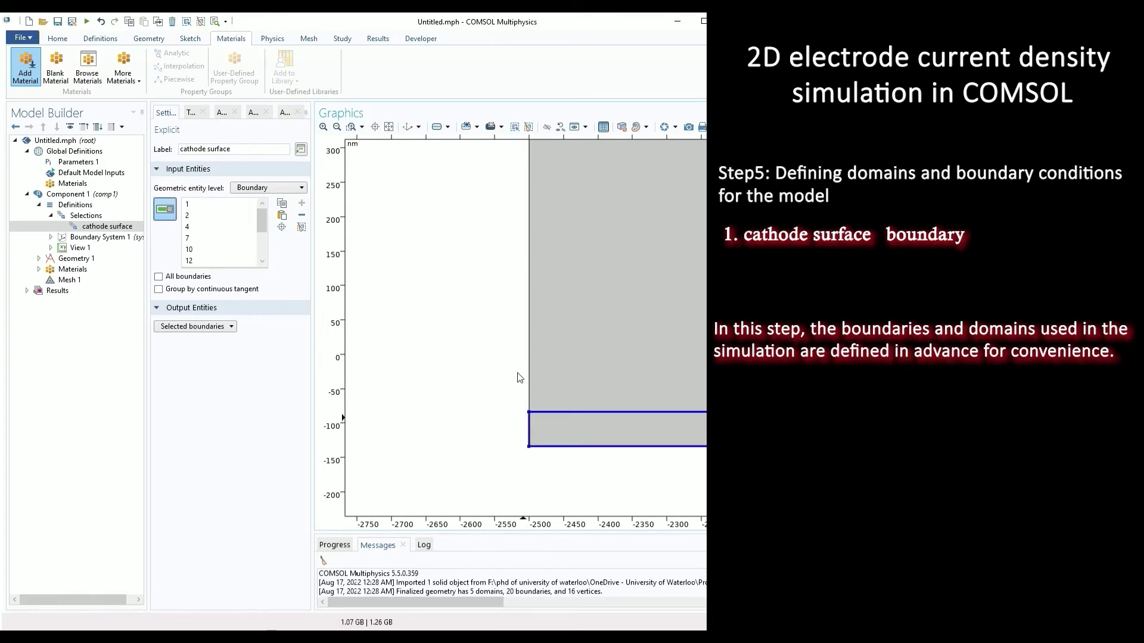
click(388, 127)
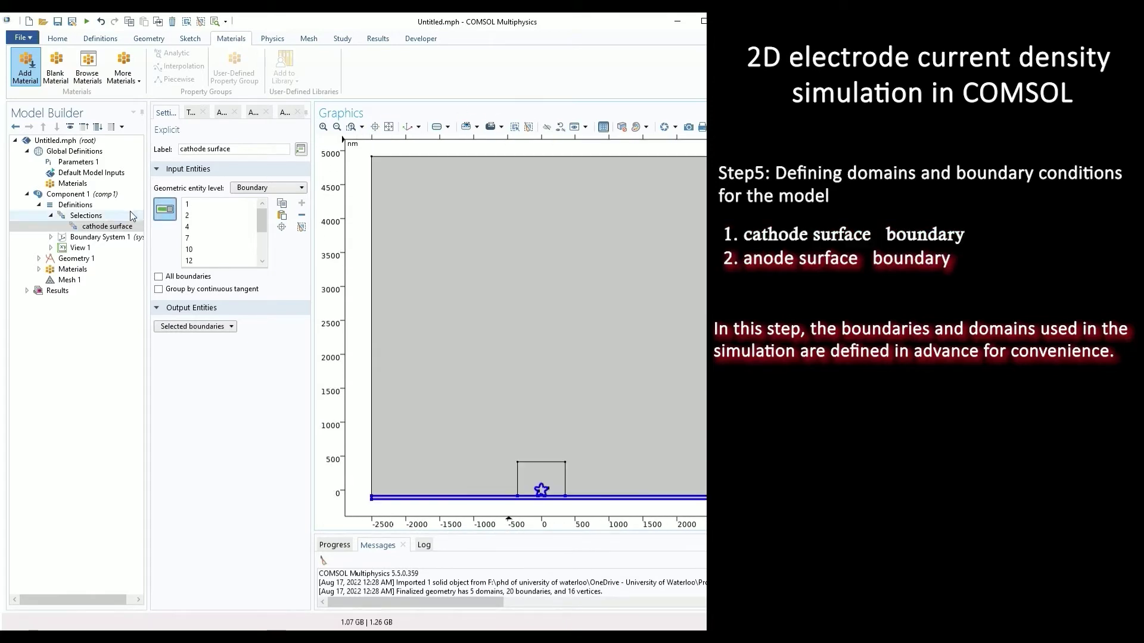
- Create an explicit boundary selection named "anode surface" containing the top edge of the large domain
right_click(117, 214)
click(158, 224)
text(anode surface)
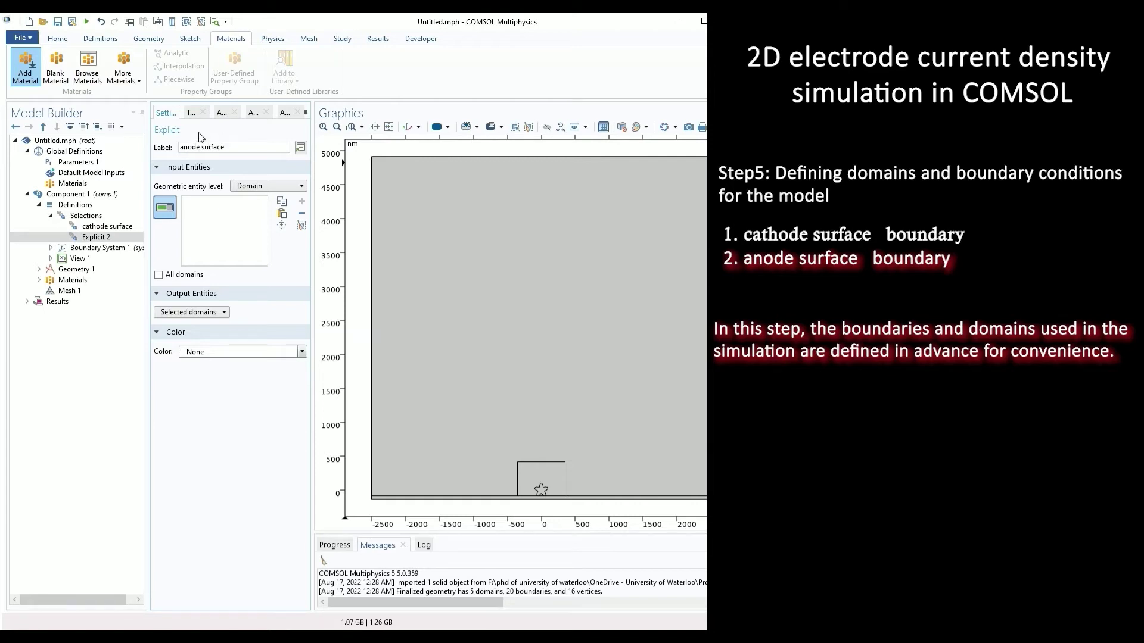
click(256, 186)
click(251, 211)
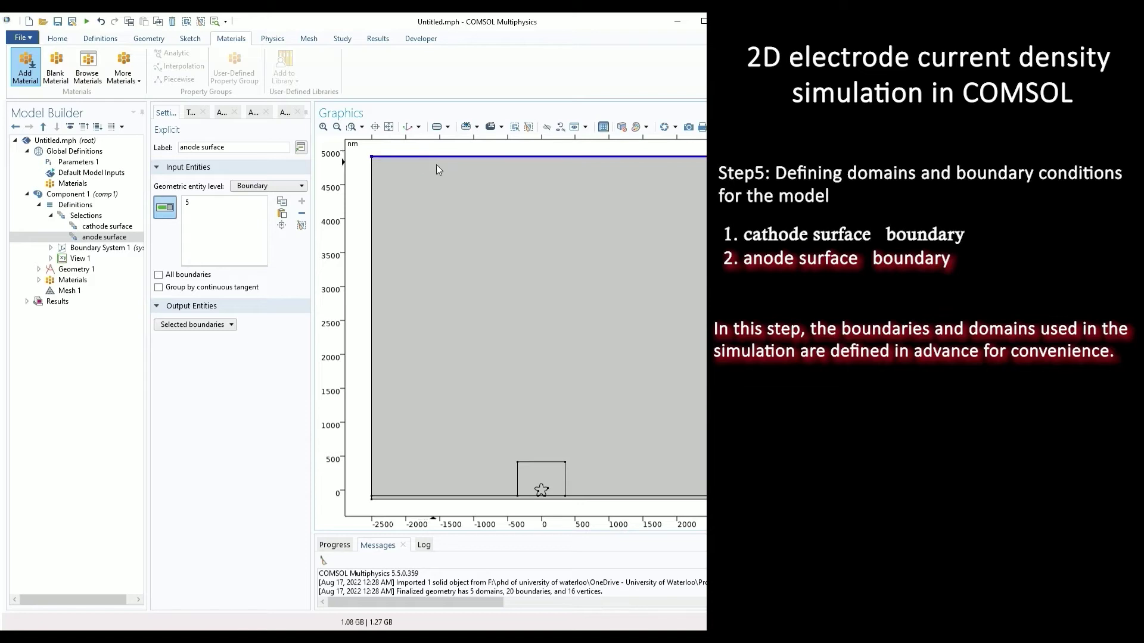
- Create an explicit selection named "nanostar surface" under Definitions with Boundary as its geometric entity level
right_click(110, 214)
click(123, 225)
triple_click(212, 145)
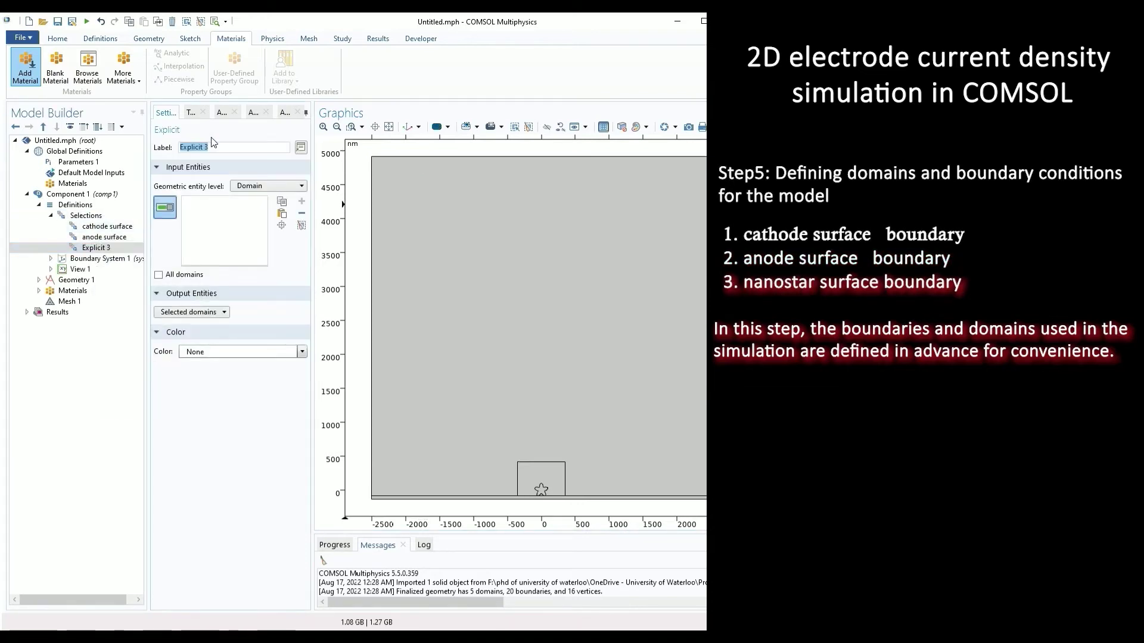
text(nanostar surface)
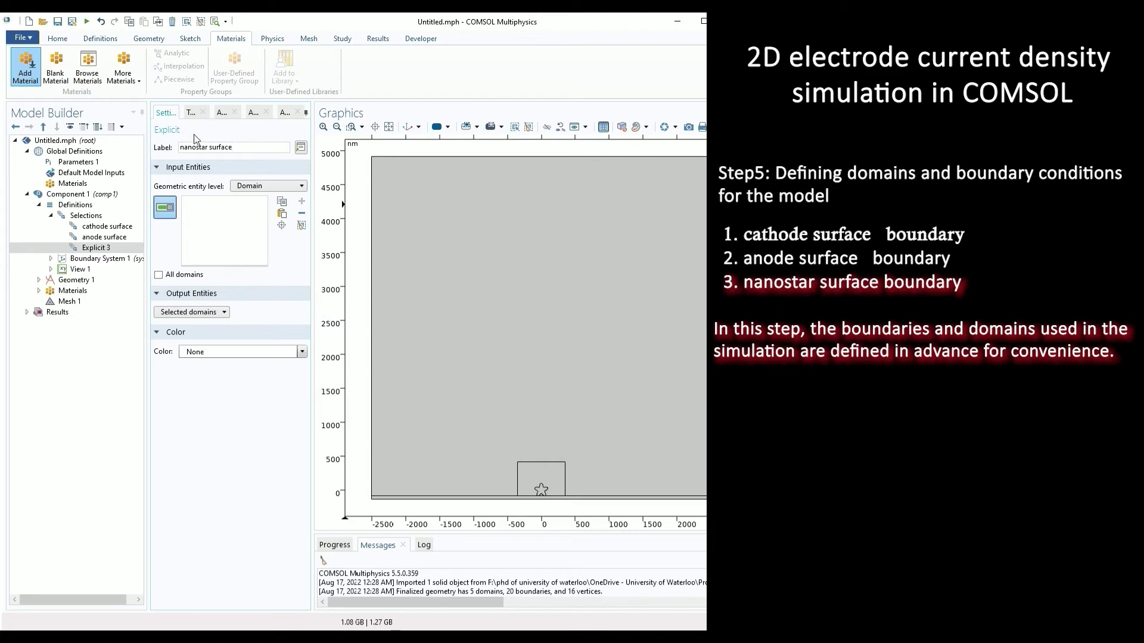
key(Return)
click(253, 186)
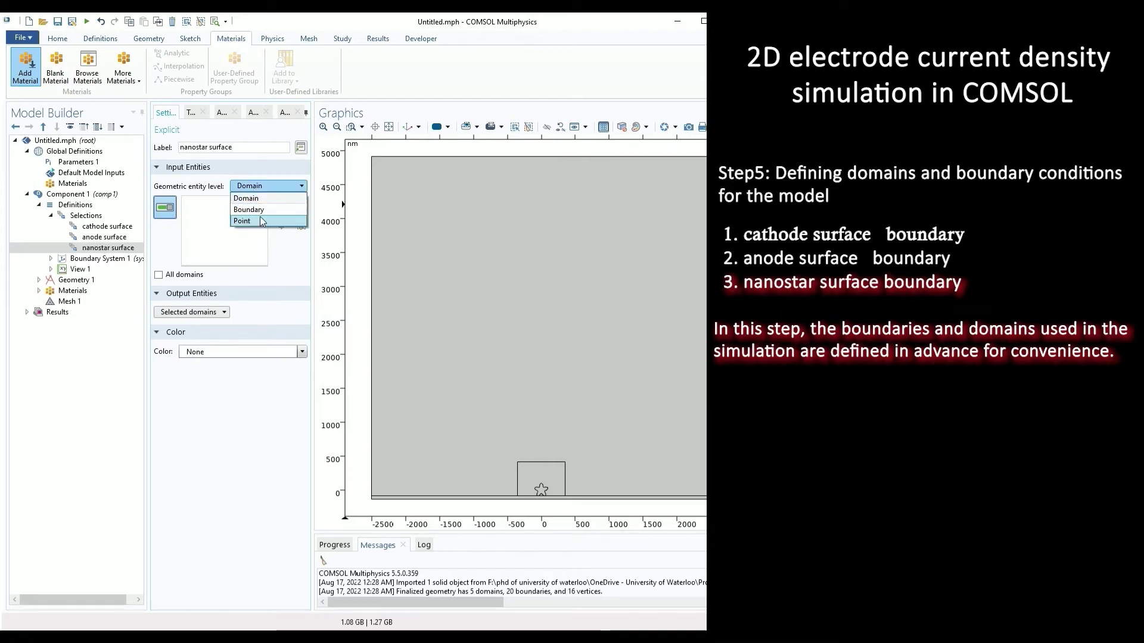
click(262, 211)
- Add all boundary segments of the nanostar's outline to the nanostar surface selection
scroll(524, 470, up, 5)
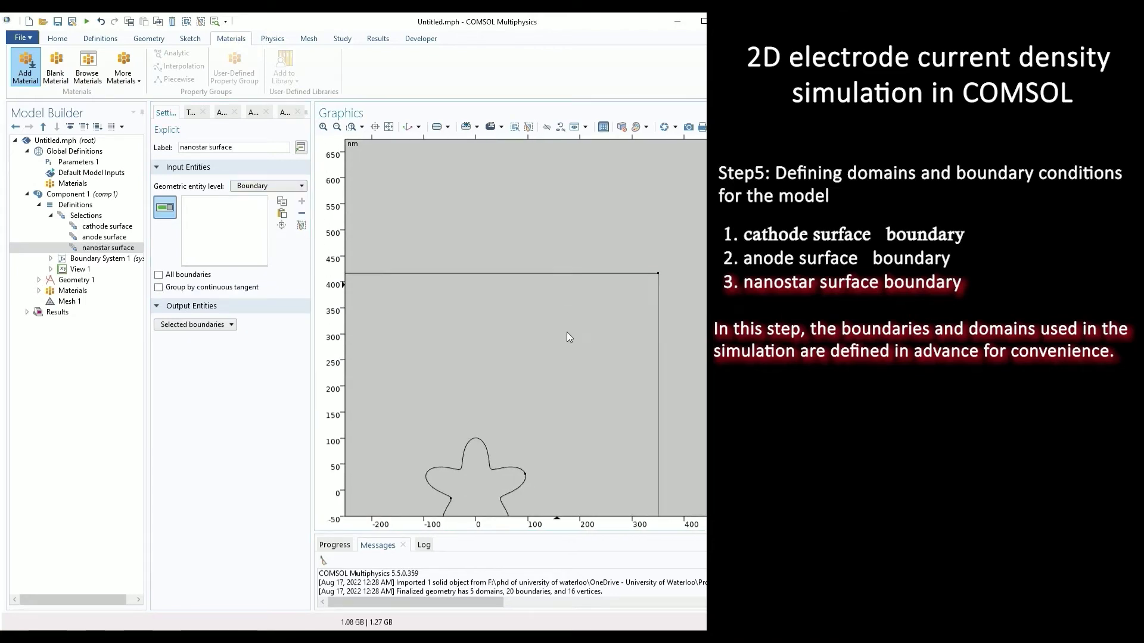
click(480, 382)
click(470, 417)
click(500, 422)
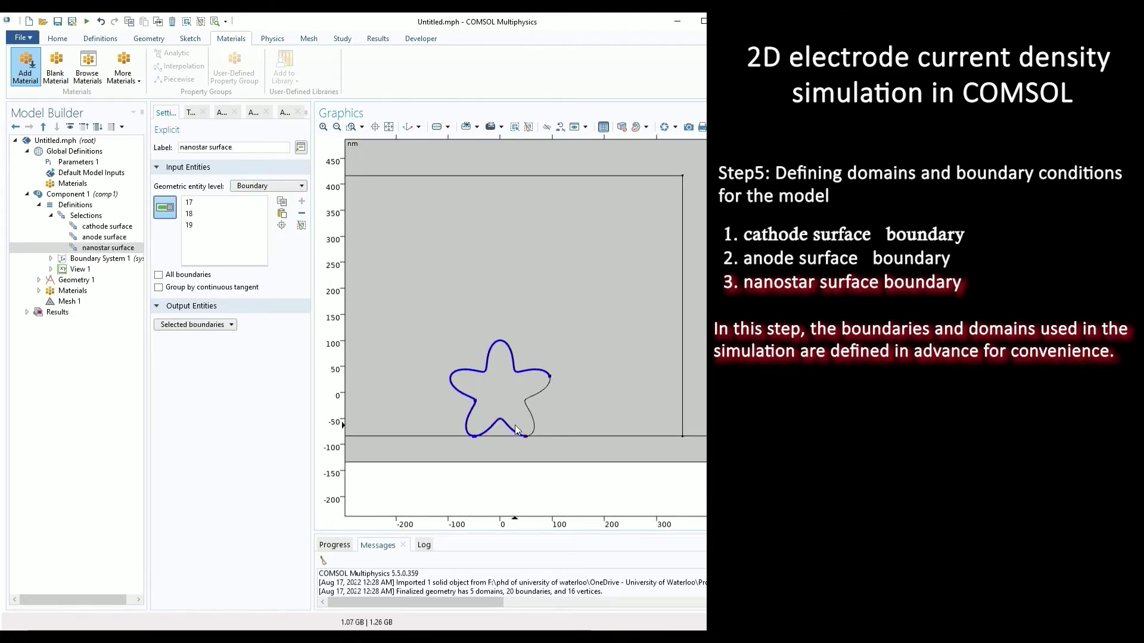
click(539, 411)
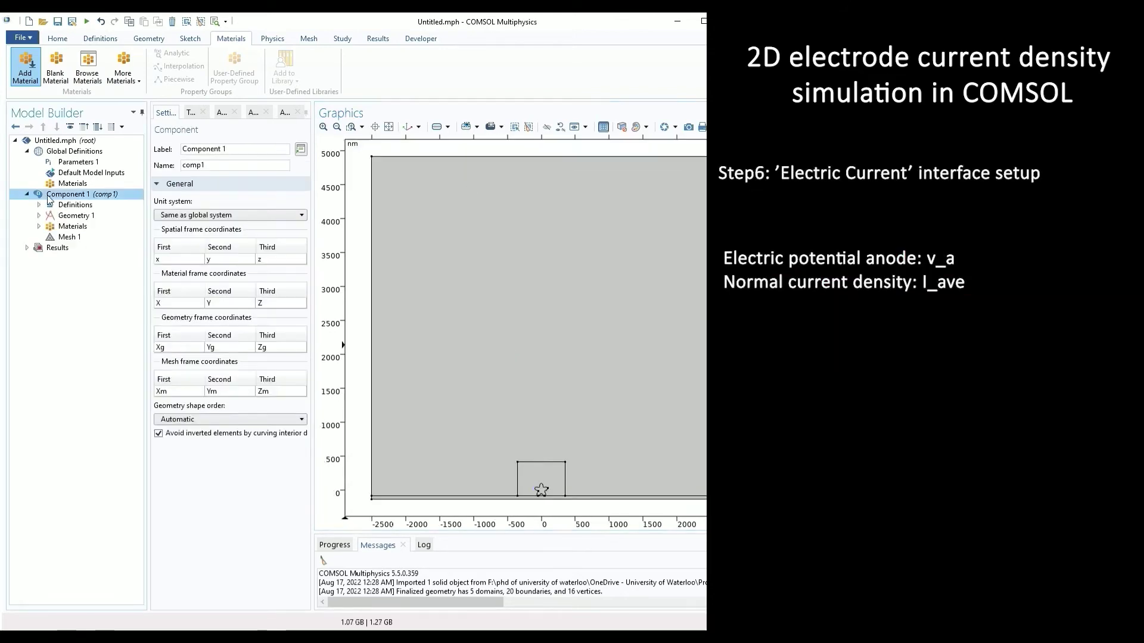
- Add the Electric Currents (ec) physics interface from the AC/DC Electric Fields and Currents group to Component 1
click(273, 40)
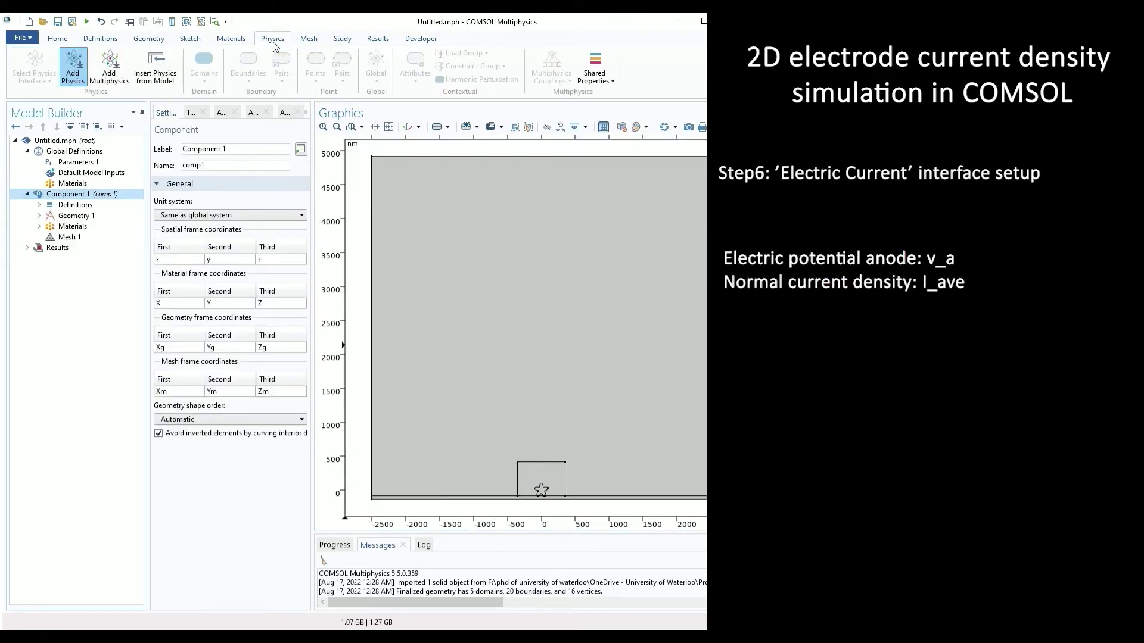
click(74, 65)
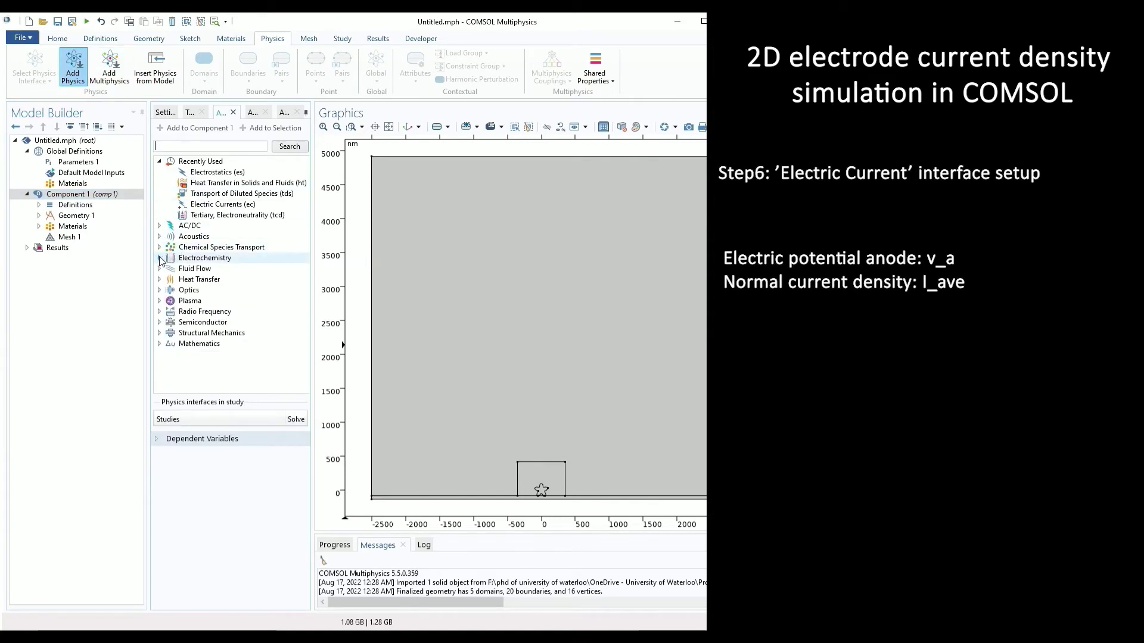
click(160, 226)
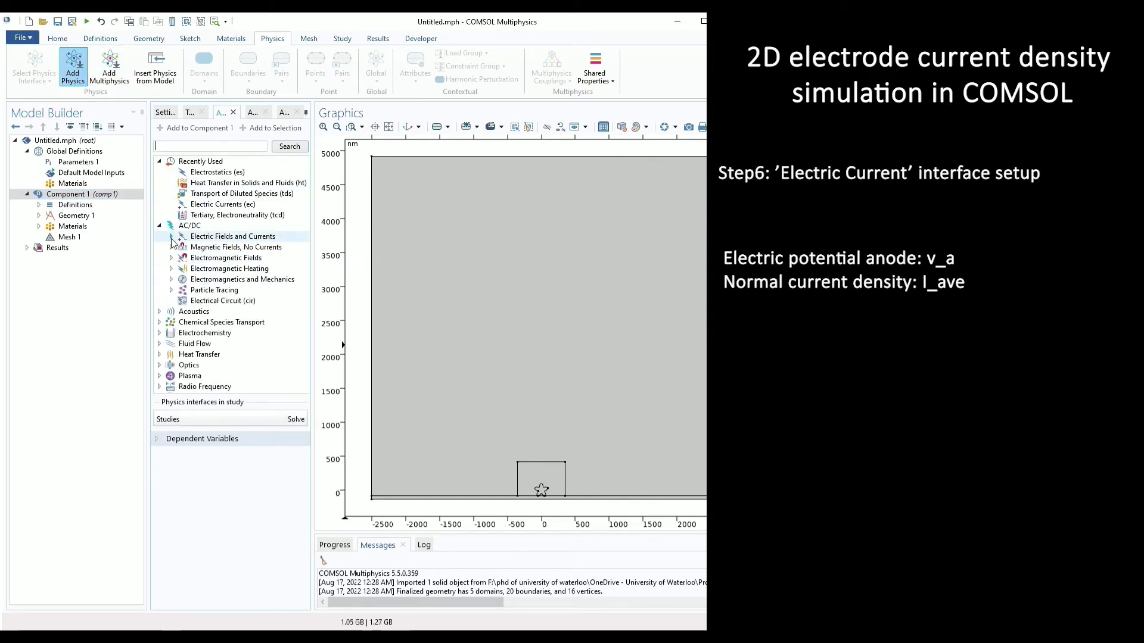
click(171, 237)
click(242, 268)
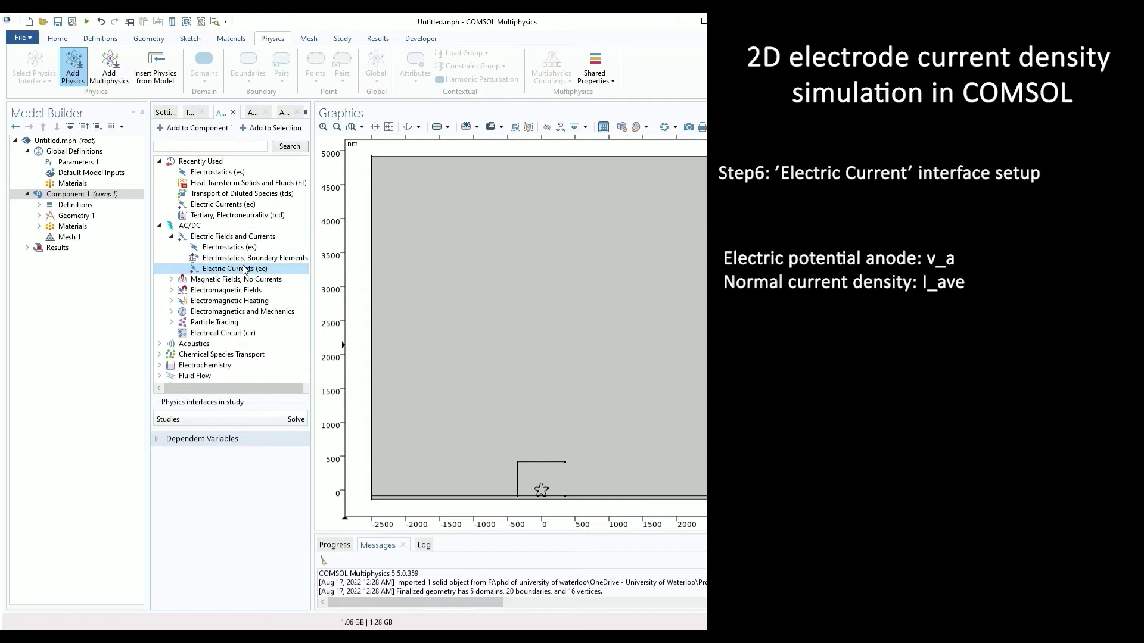
double_click(245, 270)
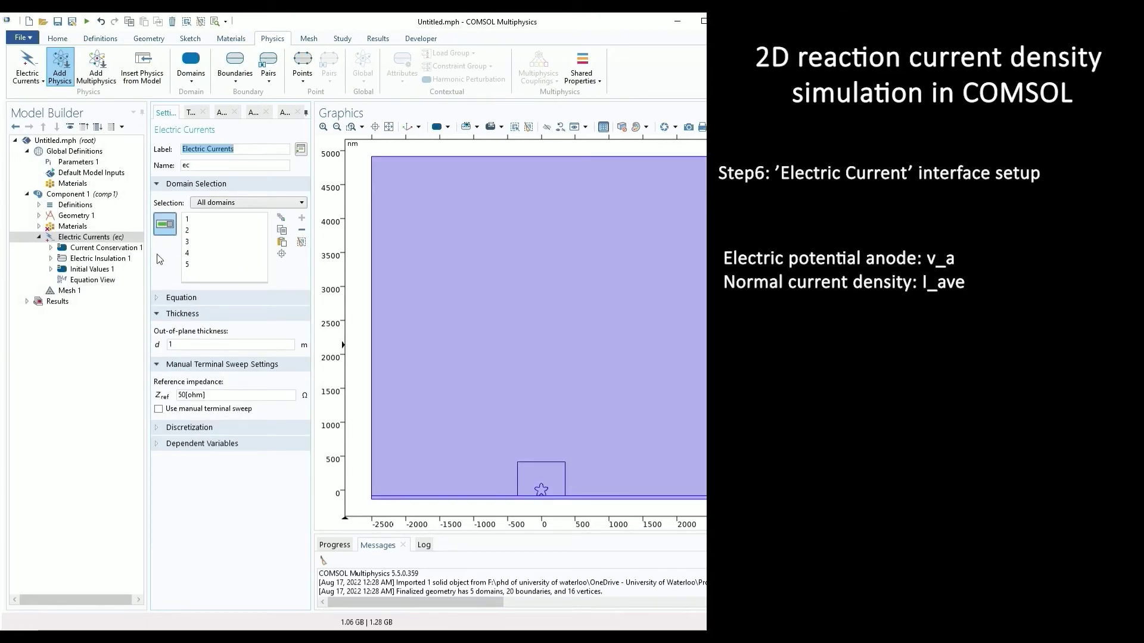
right_click(114, 239)
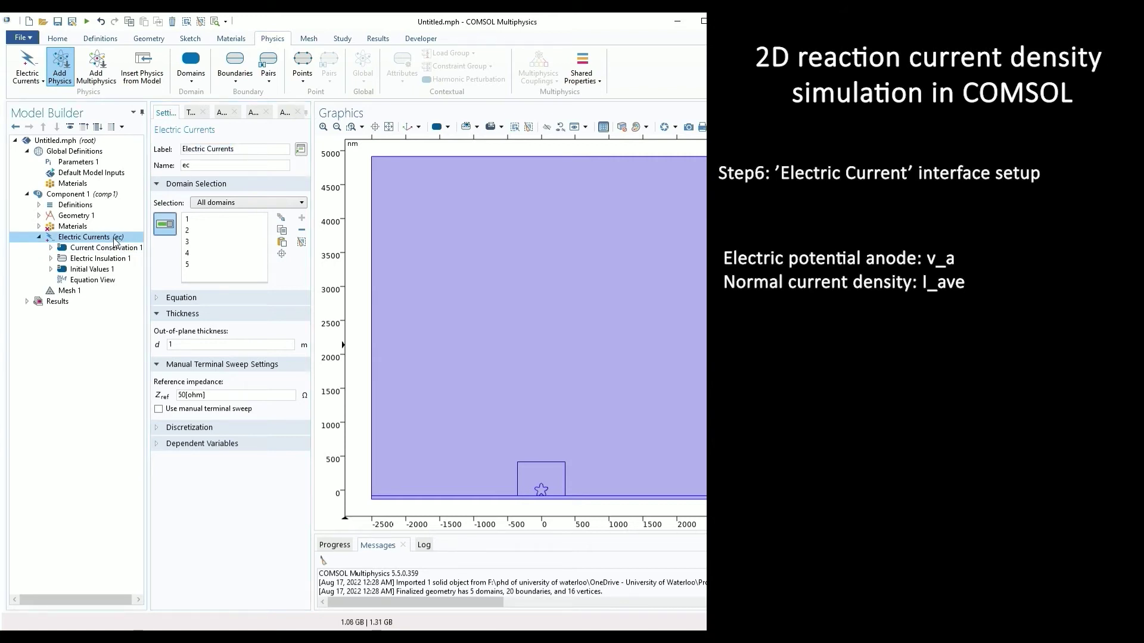
right_click(115, 240)
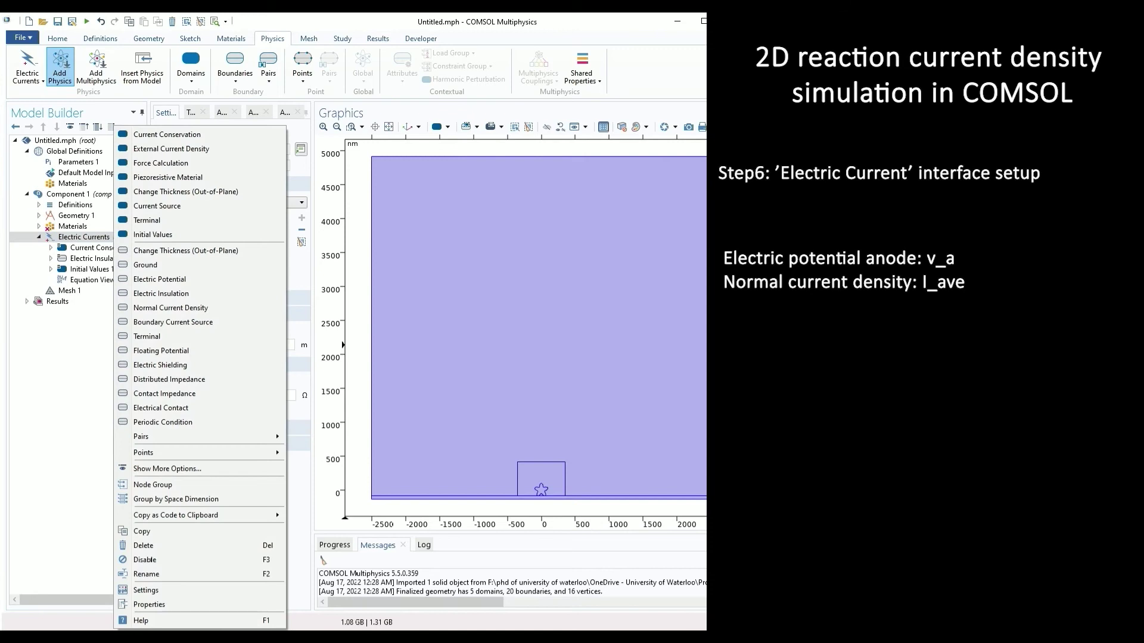
key(Escape)
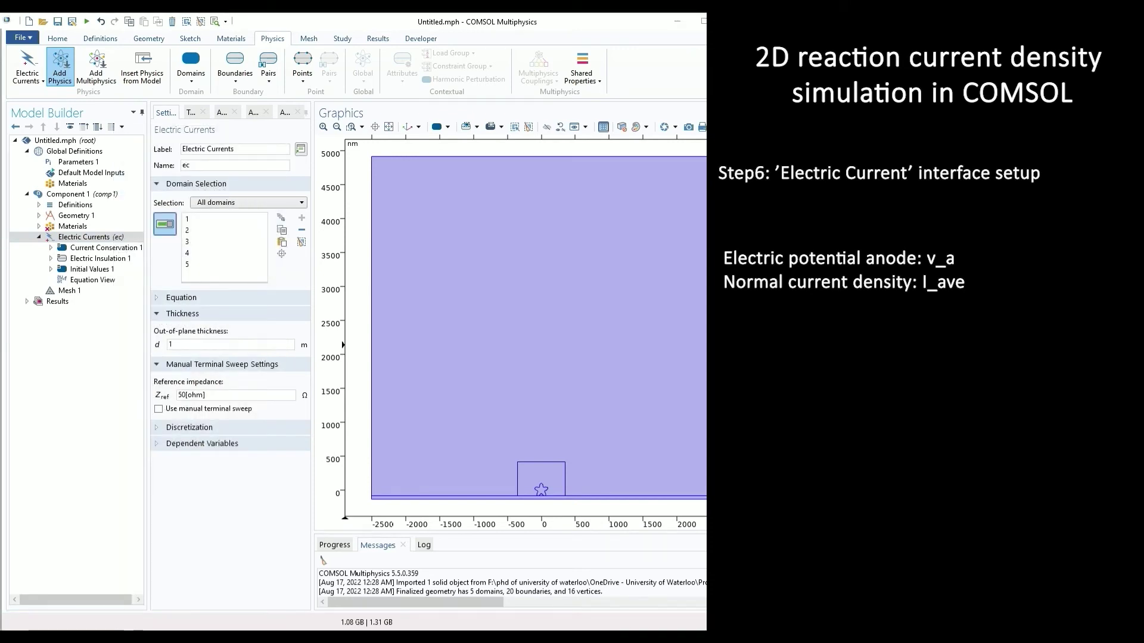
right_click(89, 229)
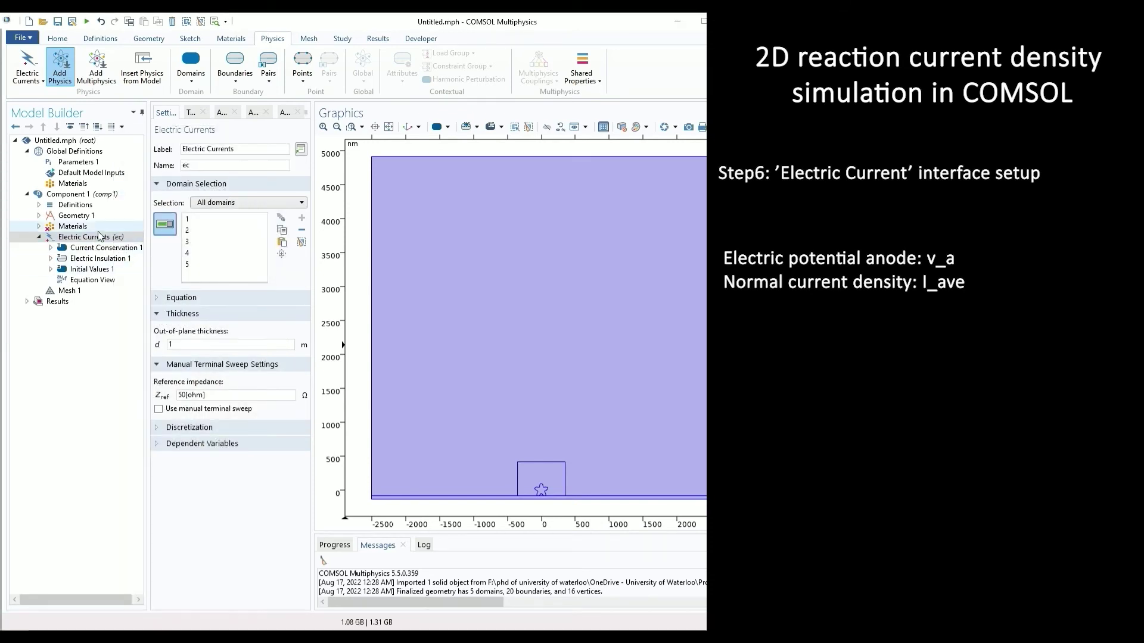
- Add an Electric Potential condition labelled "Electric Potential anode" on the anode surface selection and set its potential to v_a
right_click(88, 240)
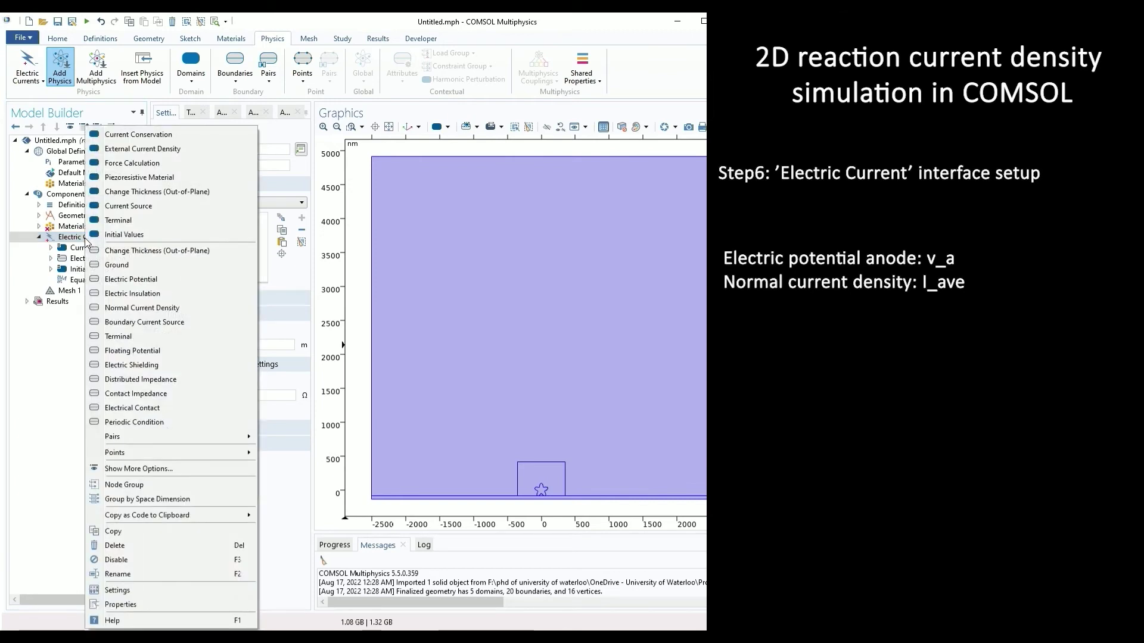
click(131, 278)
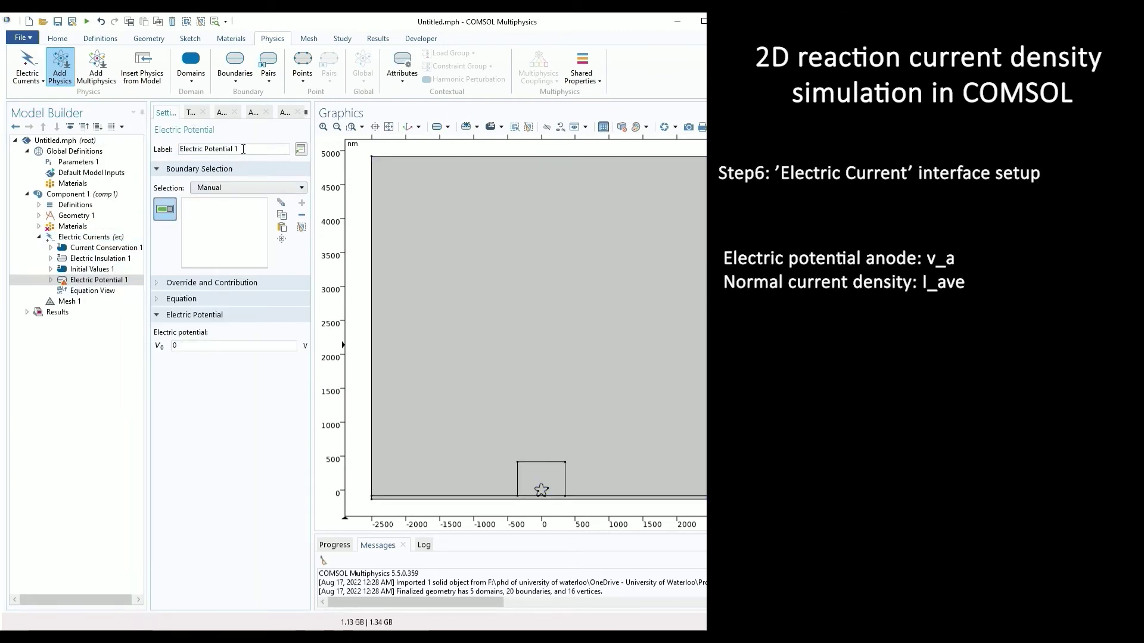
click(219, 187)
click(221, 231)
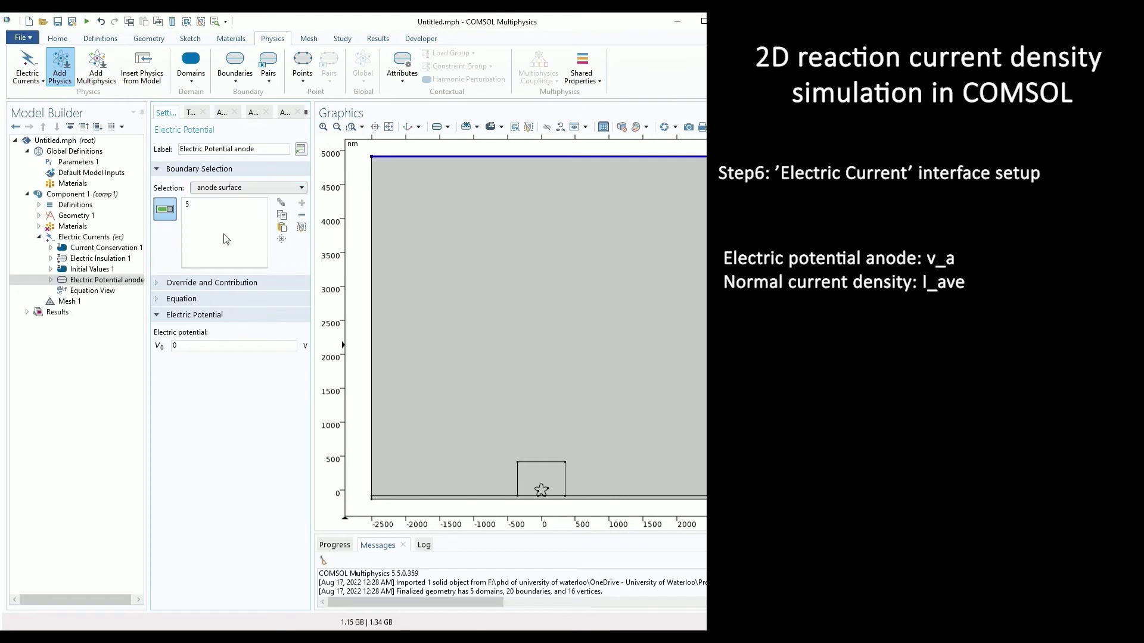
click(190, 347)
text(v_a)
- Add a Normal Current Density condition to the base layer's lower edge and clear its current density value
right_click(107, 238)
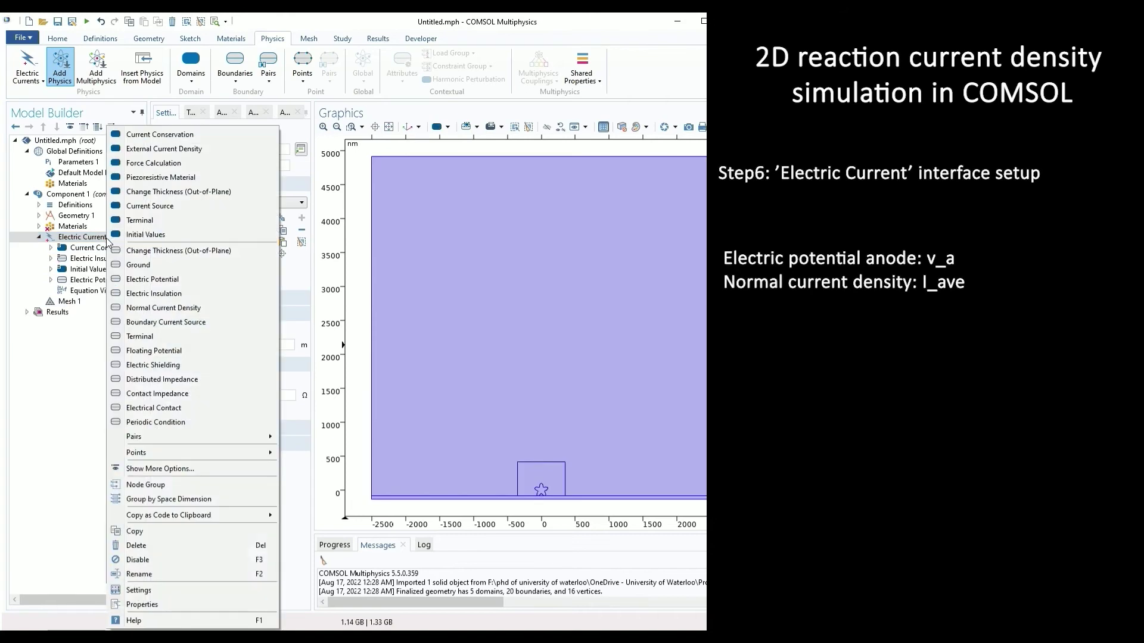
click(163, 307)
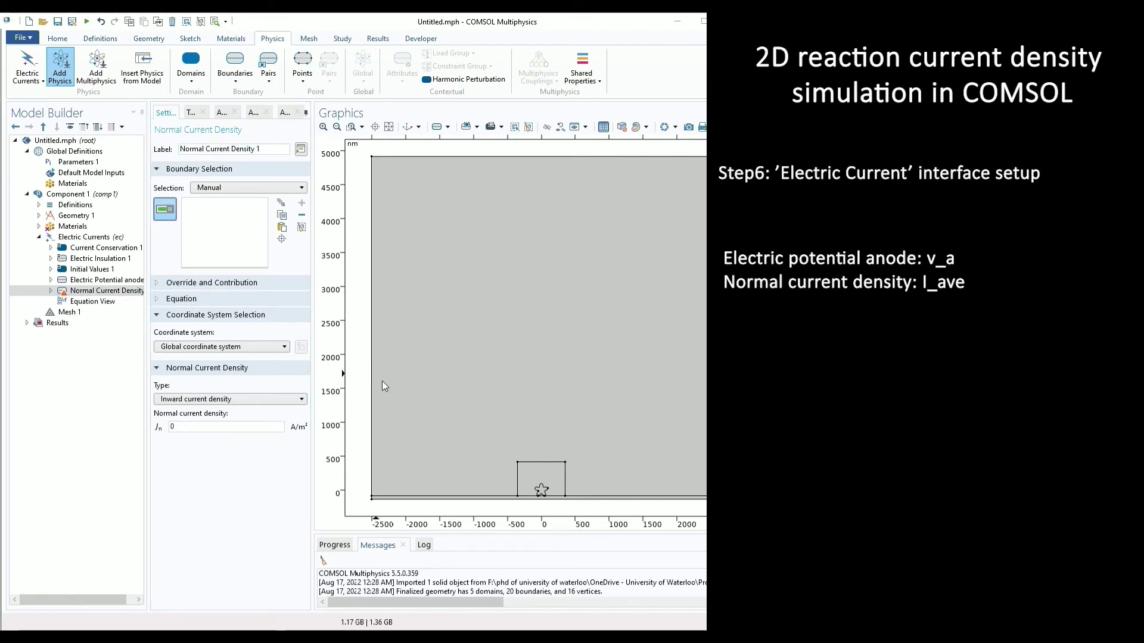
click(218, 187)
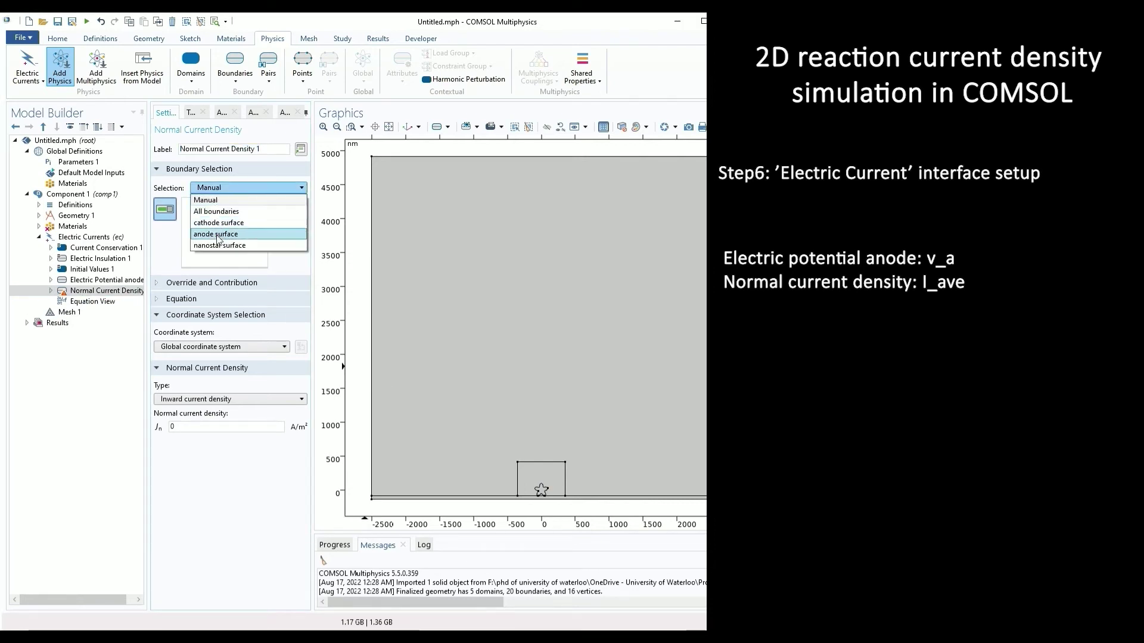
click(222, 185)
click(510, 499)
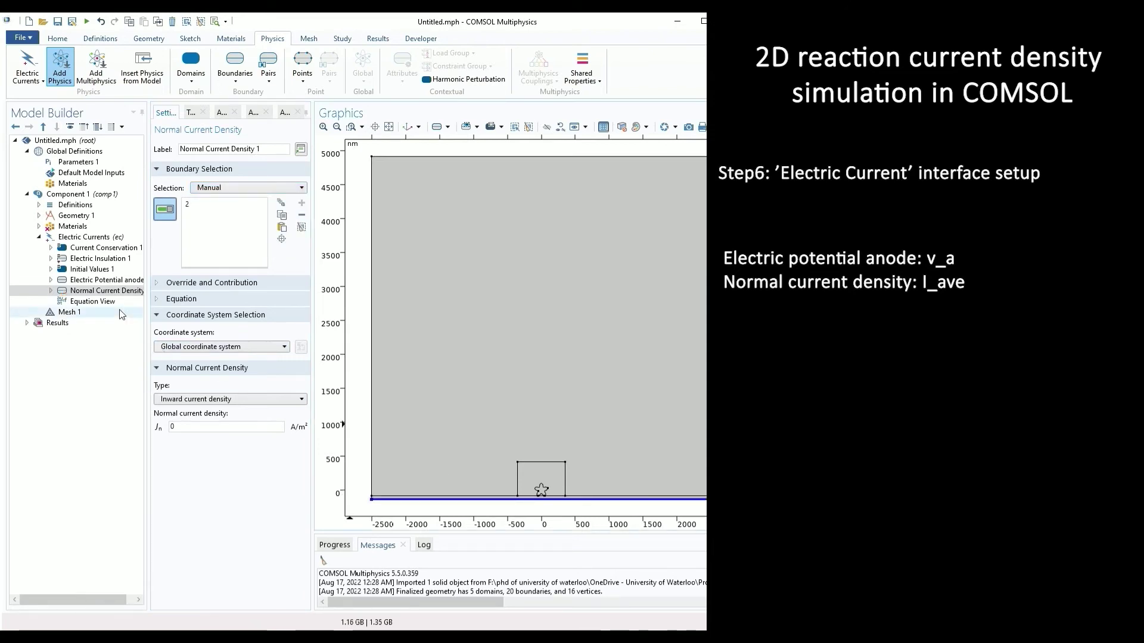
click(189, 426)
key(BackSpace)
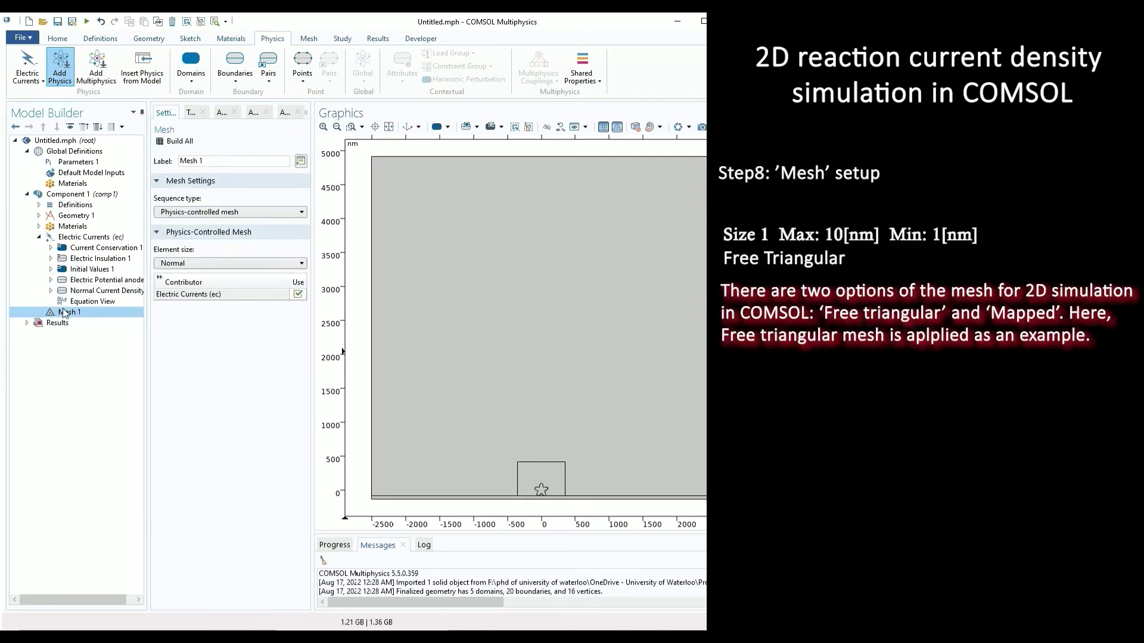
- Add a Size node to Mesh 1 and apply it to the rectangular domain surrounding the nanostar
right_click(54, 312)
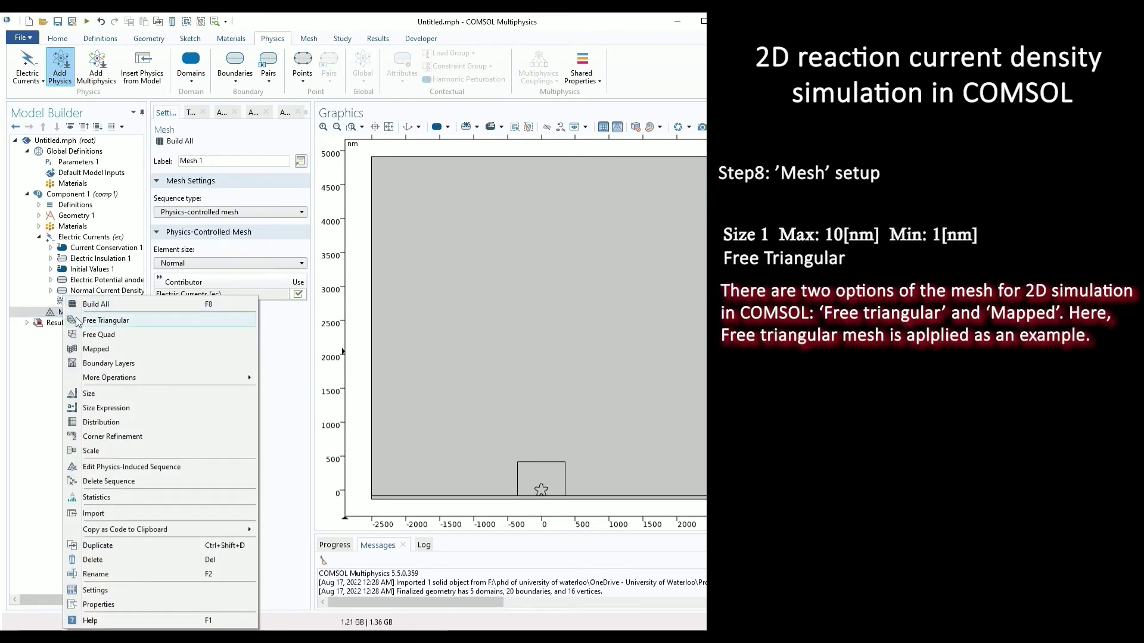
click(97, 393)
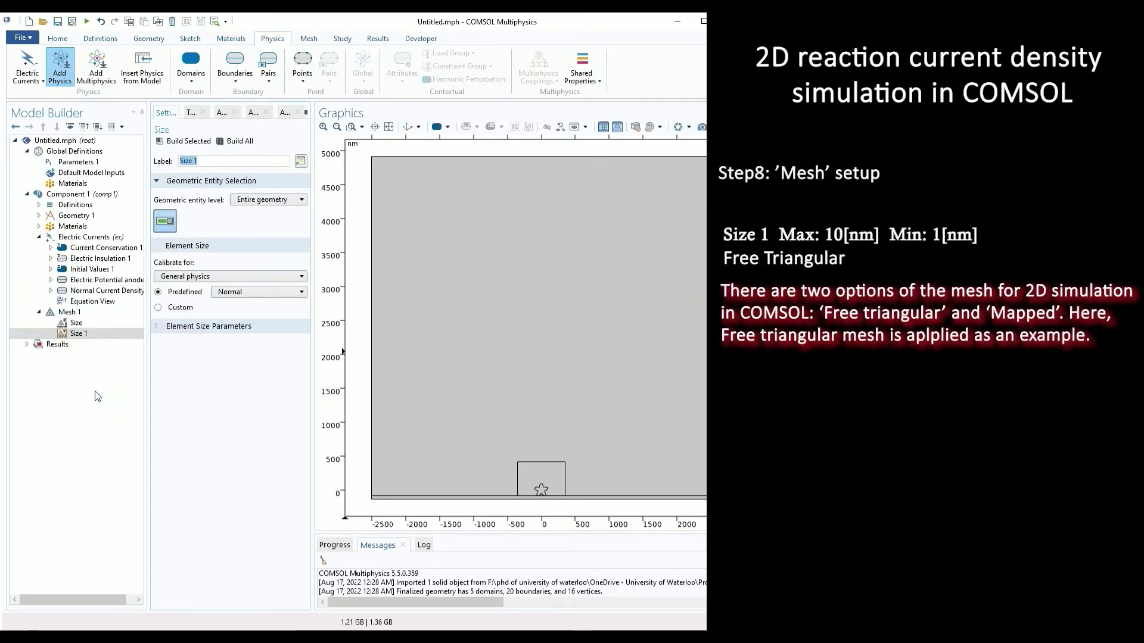
click(268, 199)
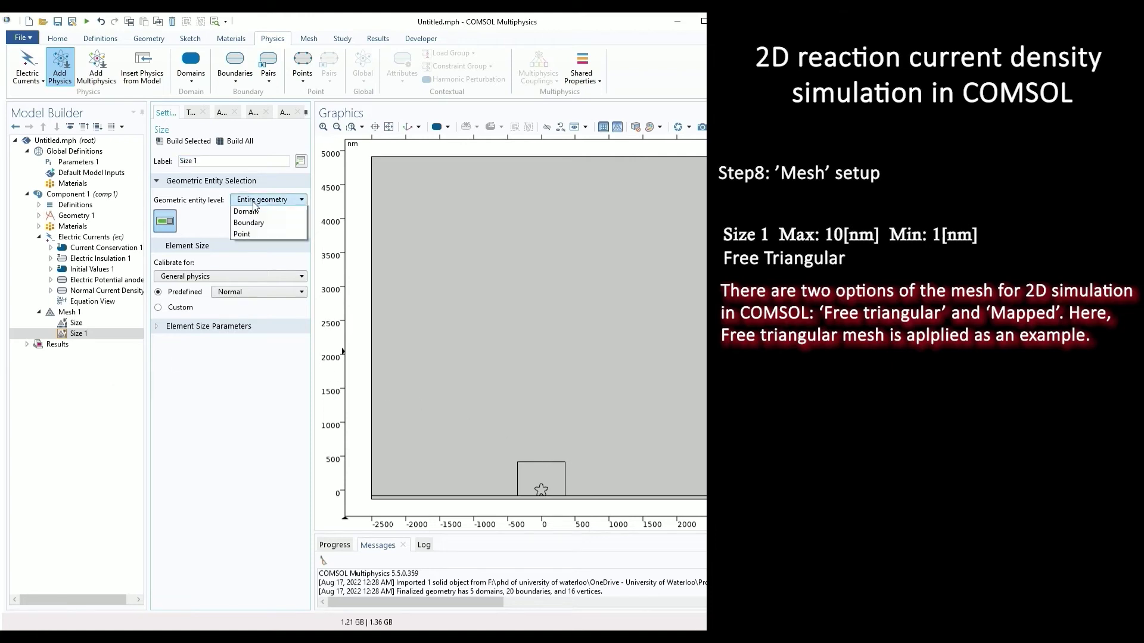
click(256, 220)
click(539, 479)
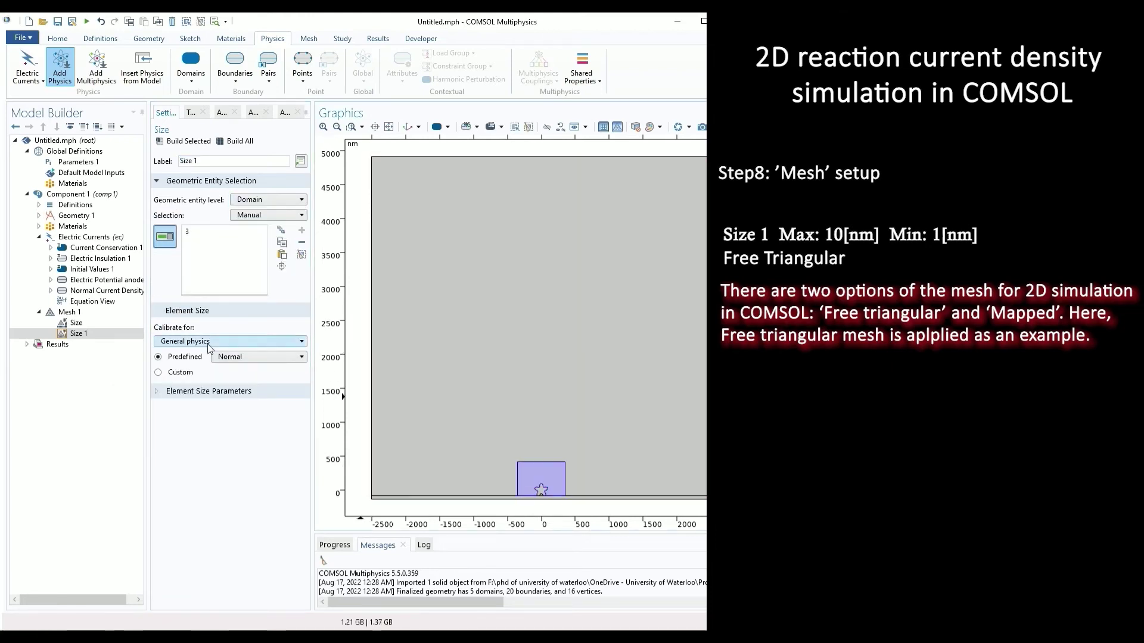
- Use custom element sizes for that Size node, with a maximum of 10 nm and a minimum of 1 nm
click(170, 373)
click(159, 409)
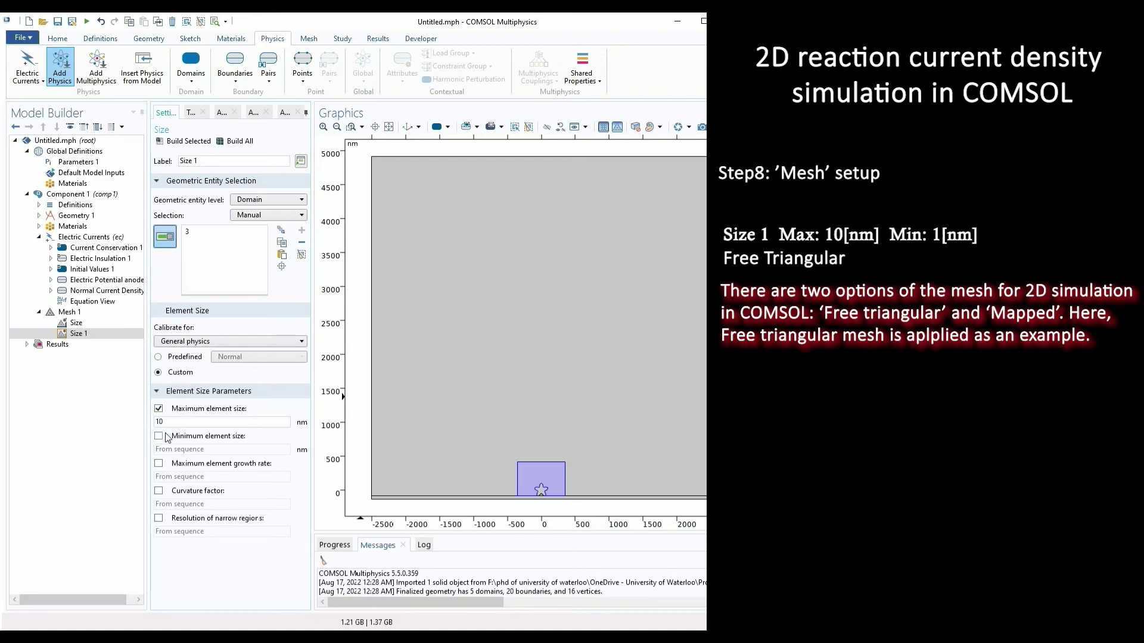
click(160, 436)
text(1)
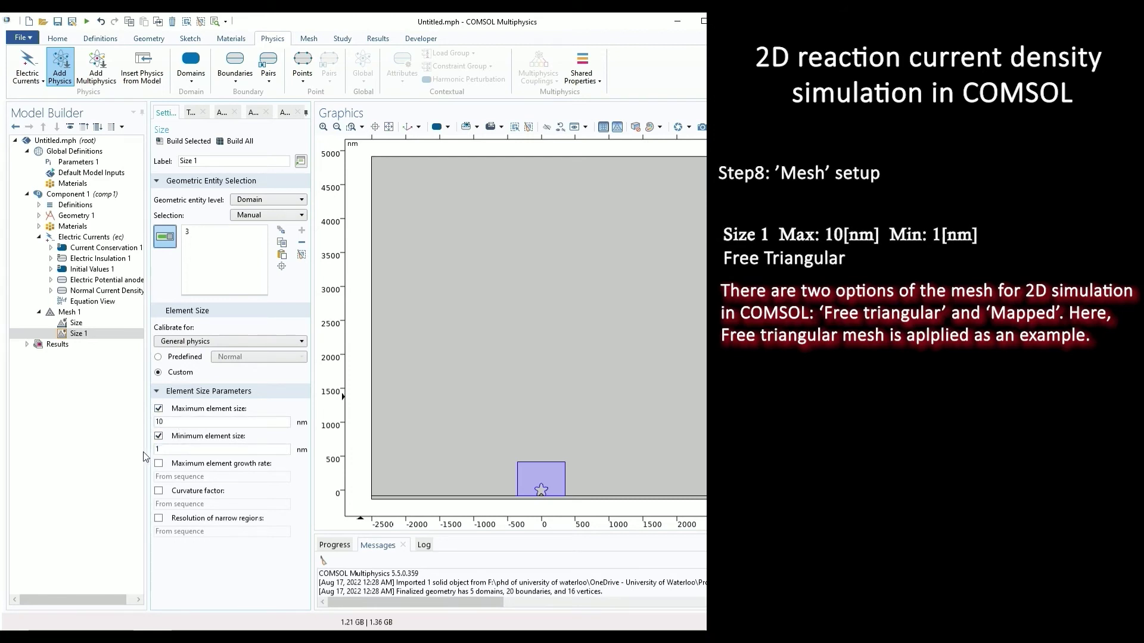
- Add a Free Triangular mesh for the remaining geometry and build it
right_click(88, 311)
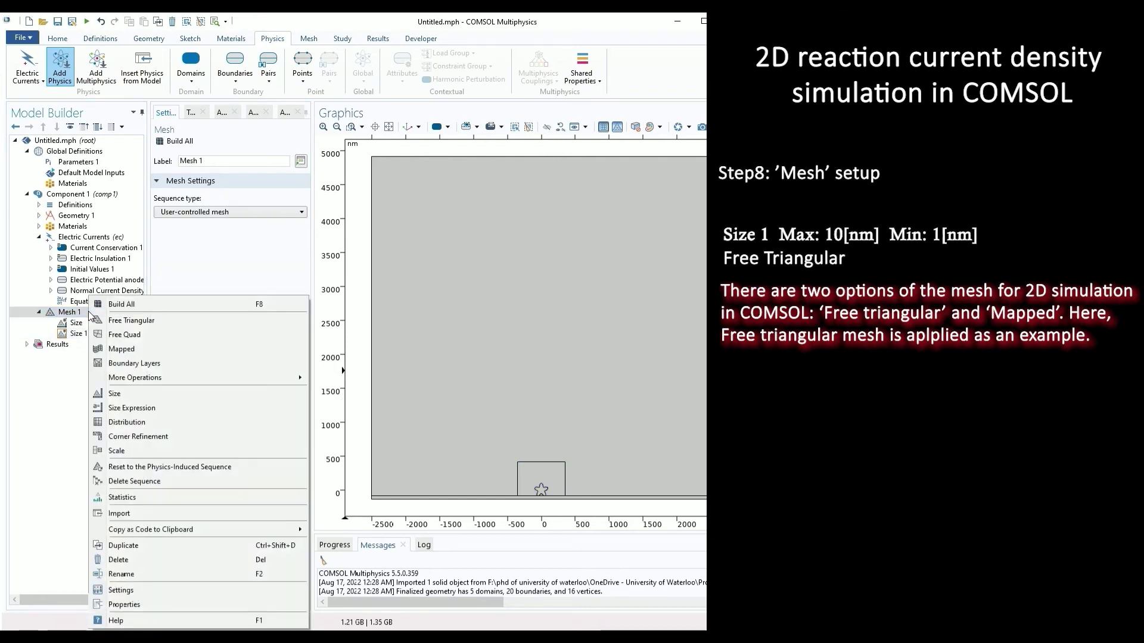
click(110, 320)
click(201, 143)
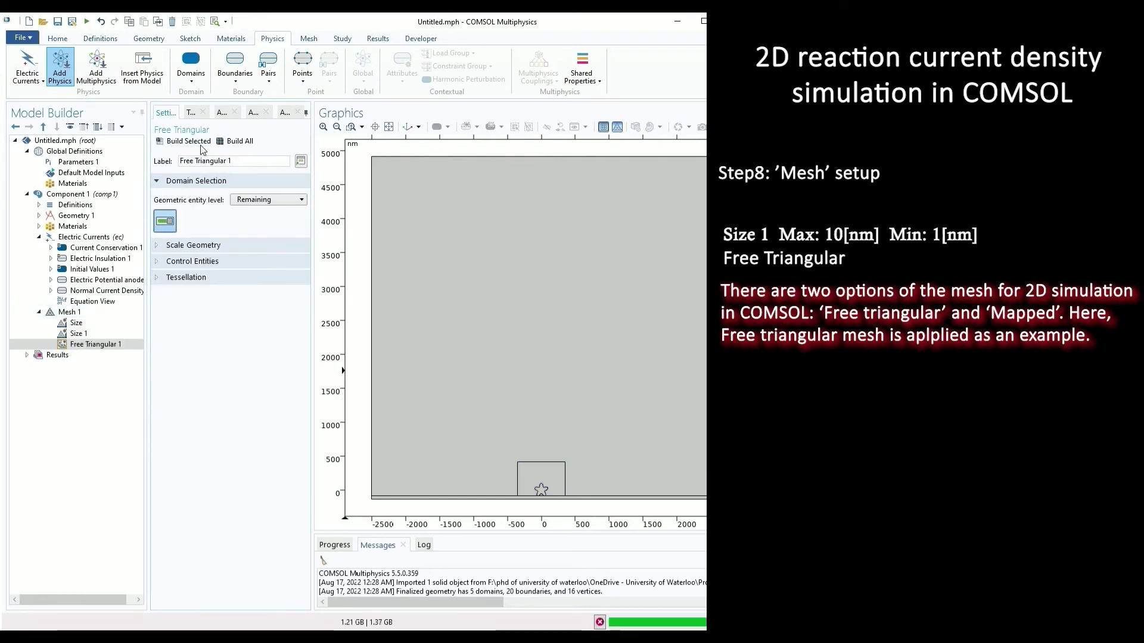
click(39, 312)
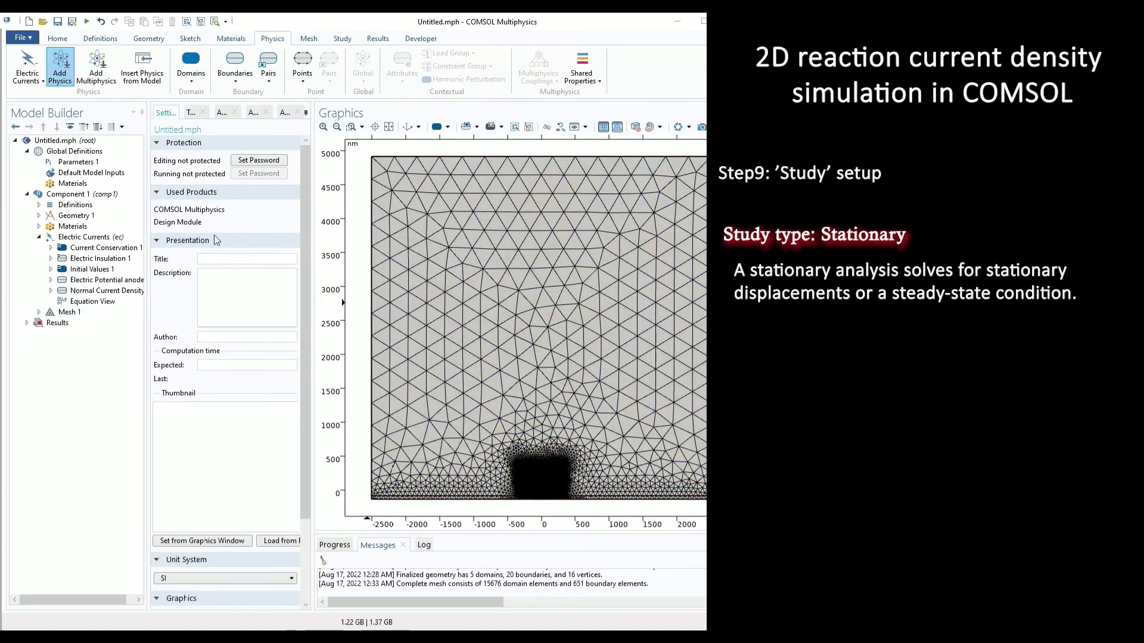
- Add a Stationary study to the model
click(38, 236)
click(342, 39)
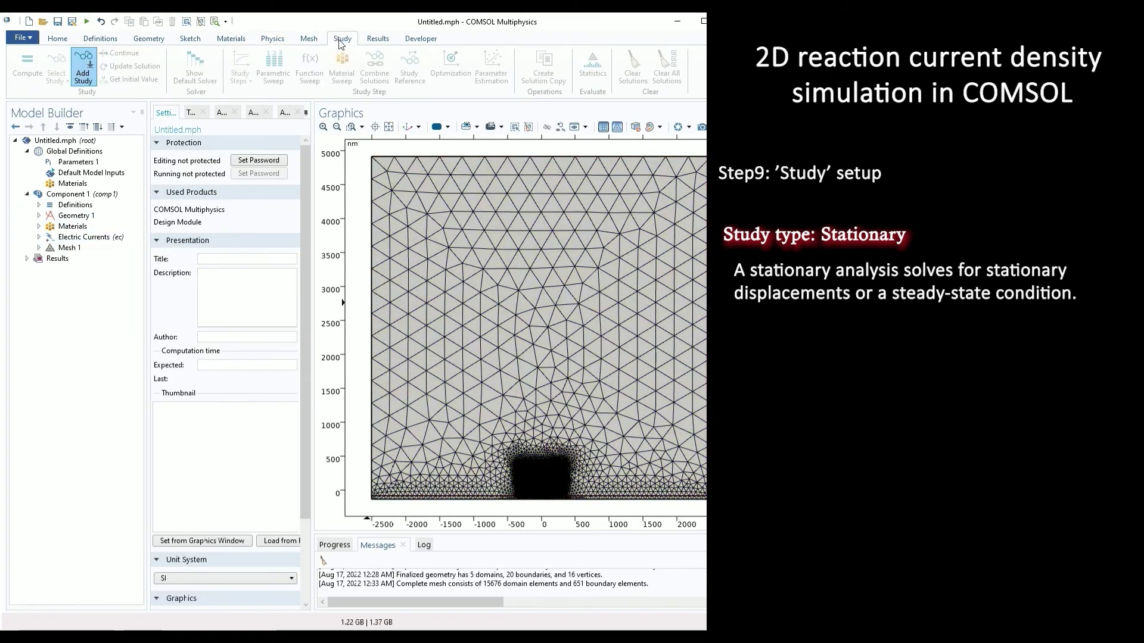
click(93, 57)
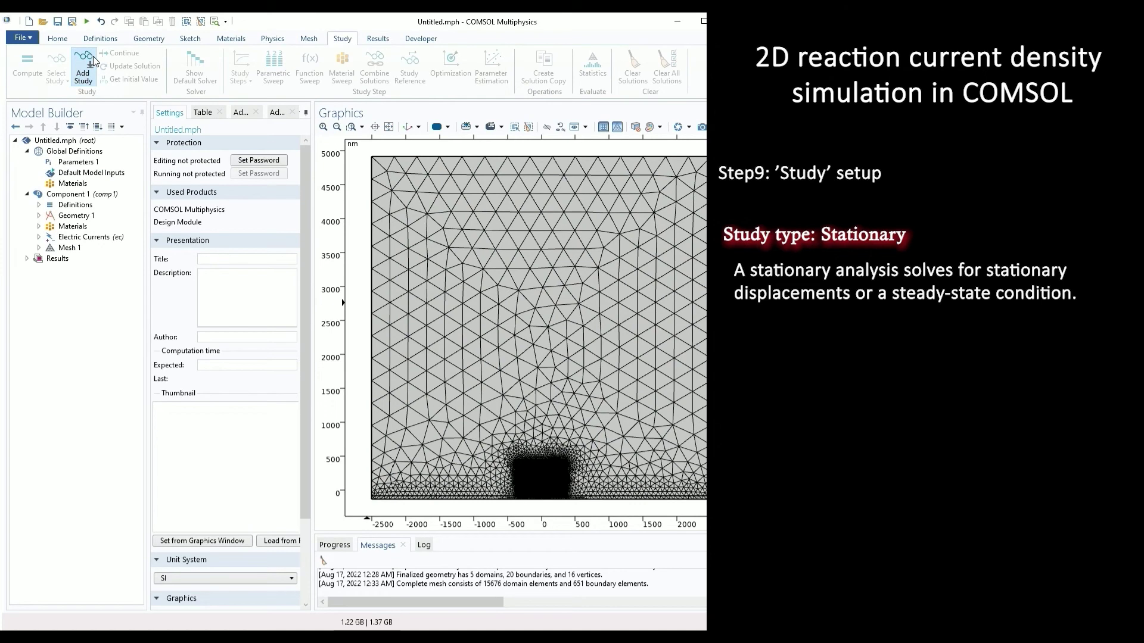
click(93, 56)
double_click(213, 182)
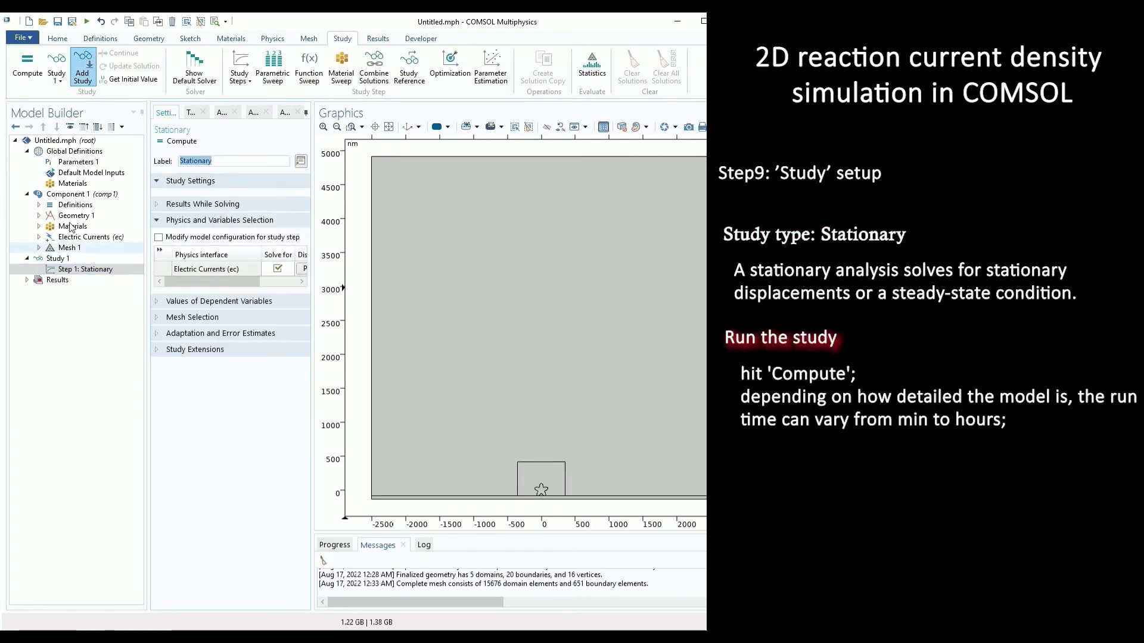
- Compute the stationary study and rename the resulting electric potential plot group as "Electrode current density"
click(30, 70)
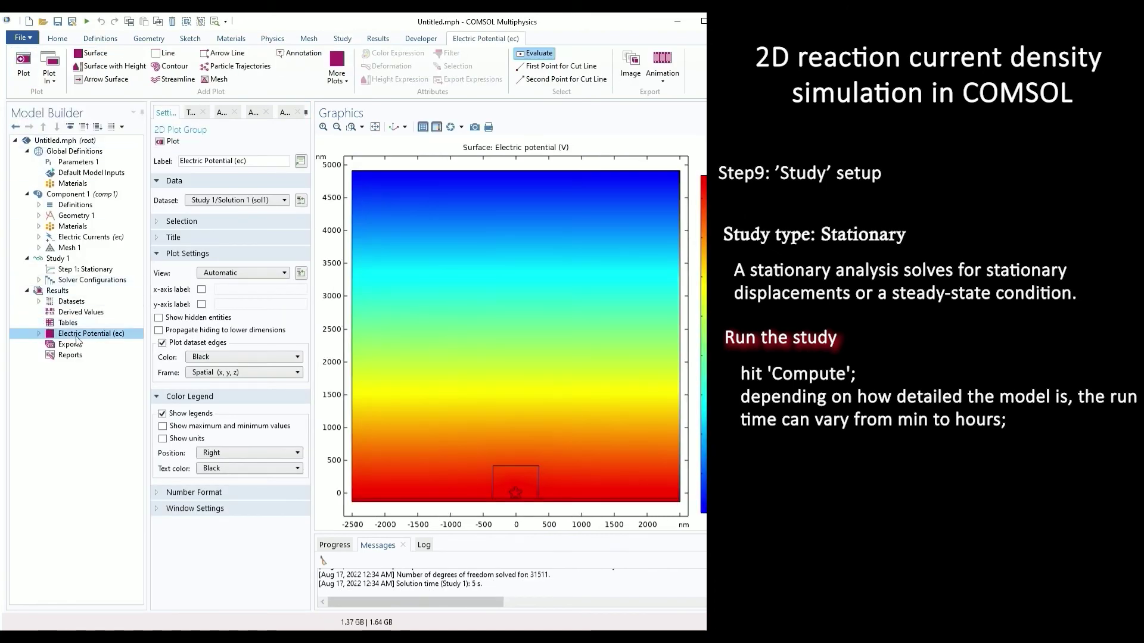
drag(249, 161, 187, 163)
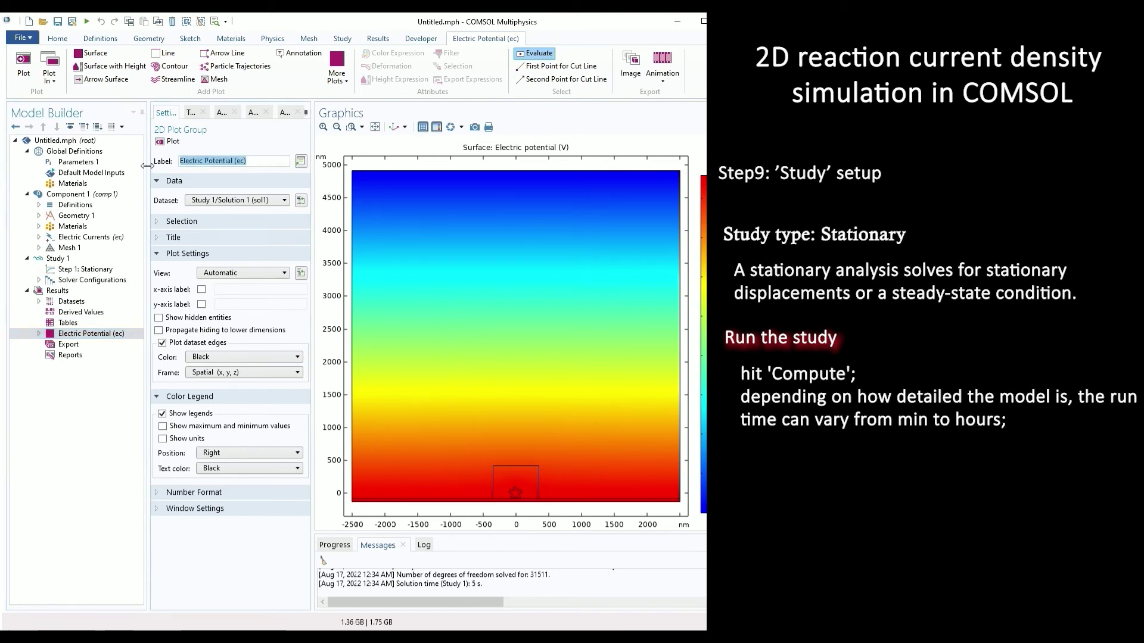
text(Elect)
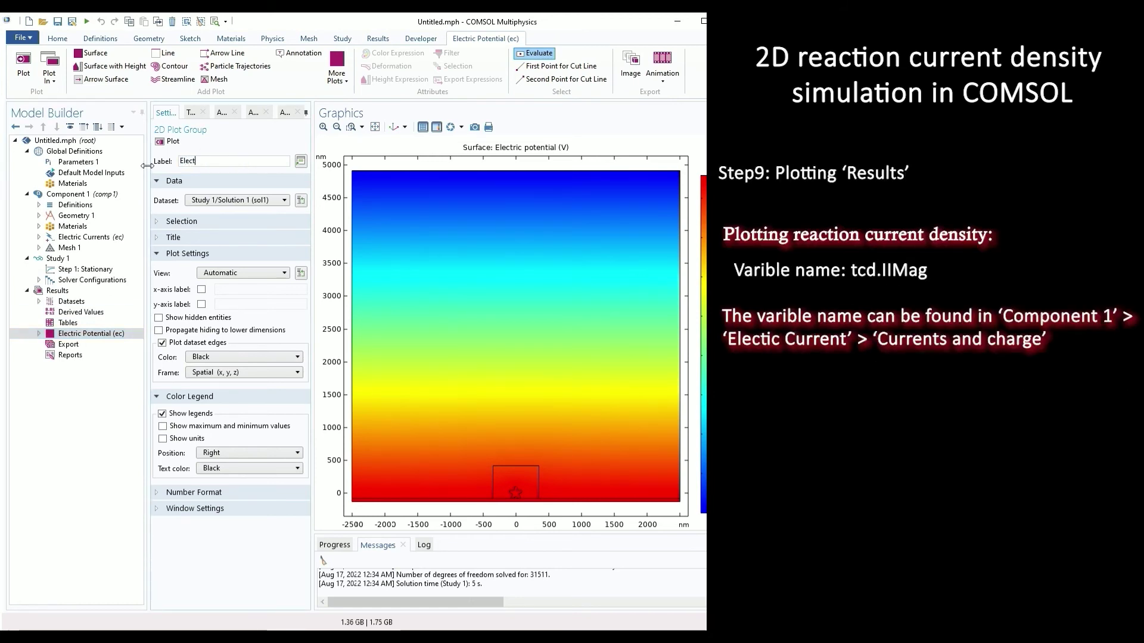
text(rode current density)
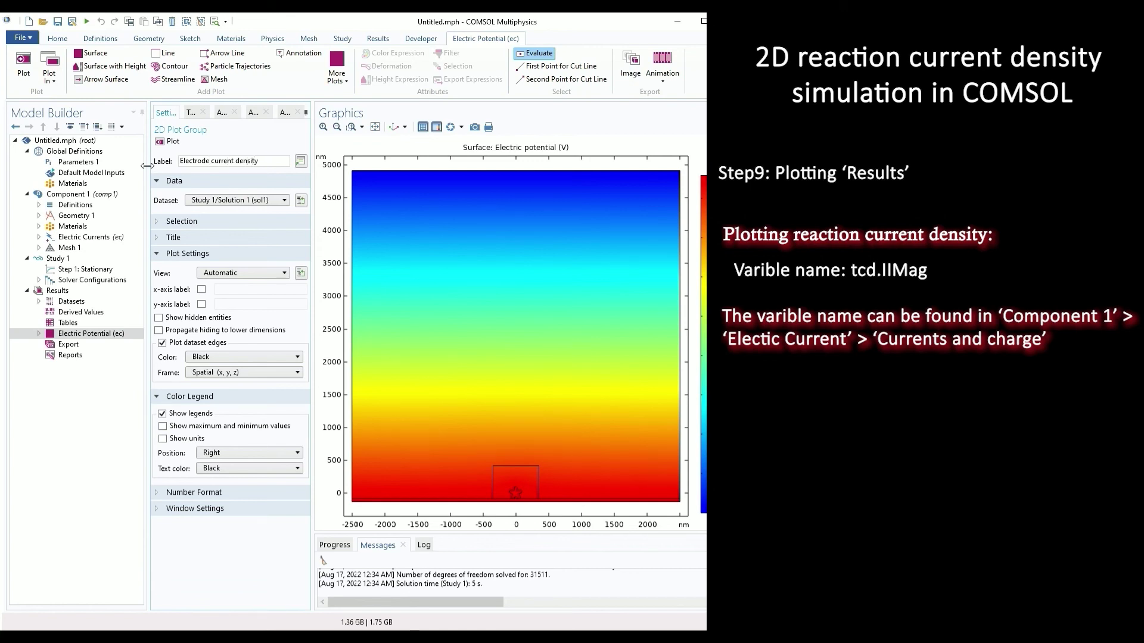
key(Return)
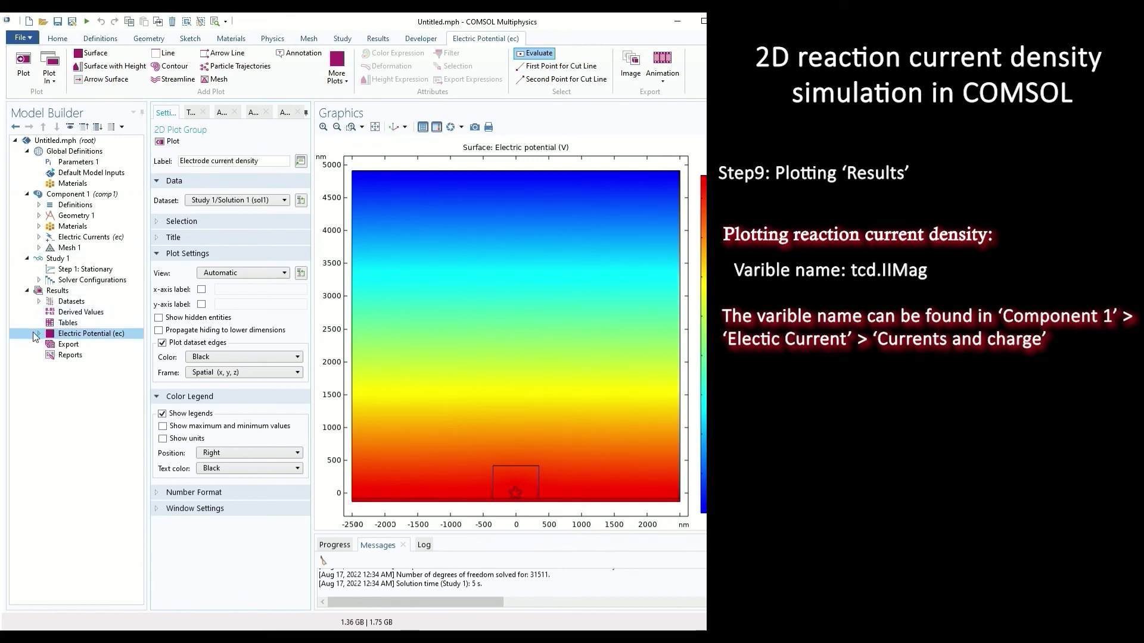
- Set the expression of Surface 1 in the Electrode current density group to the current density norm, ec.normJ, and plot it
click(39, 333)
click(75, 345)
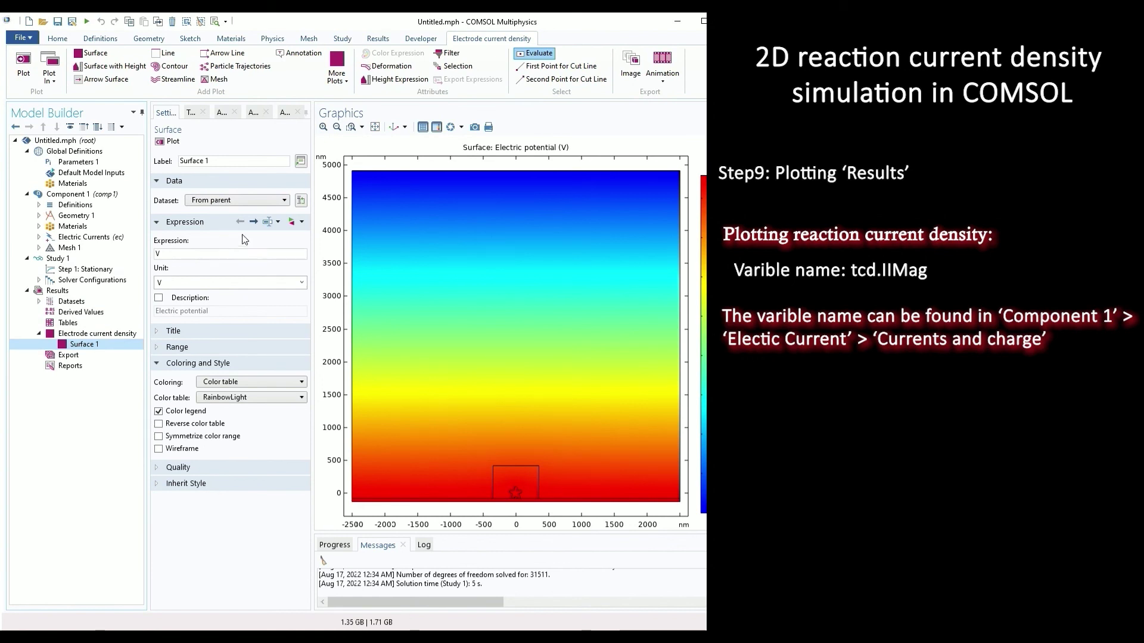
click(292, 222)
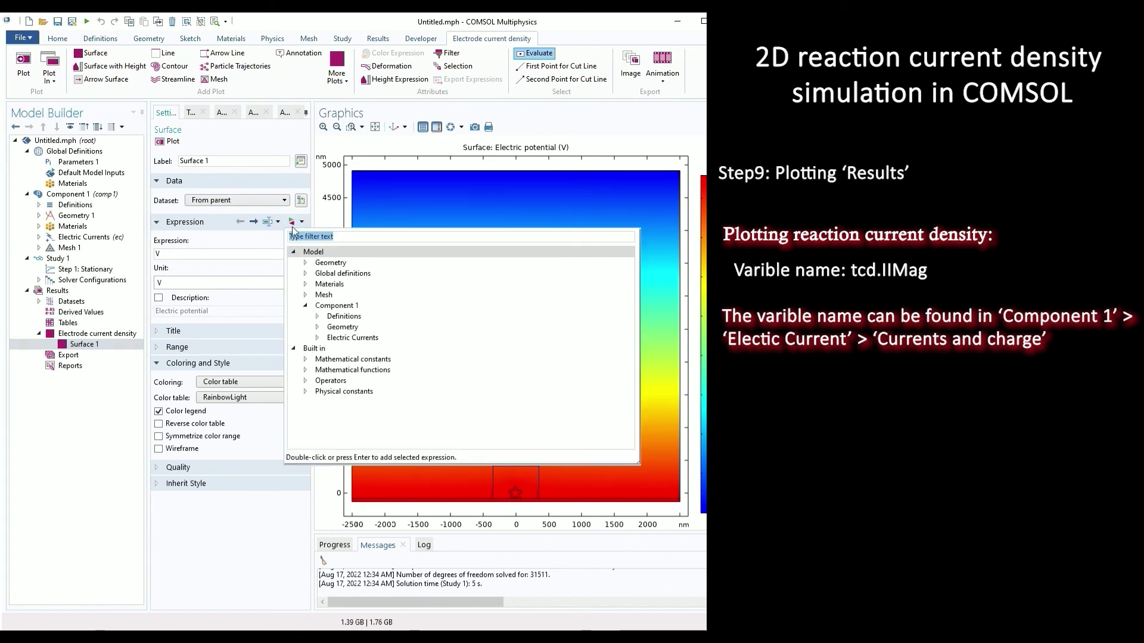
click(317, 337)
click(328, 348)
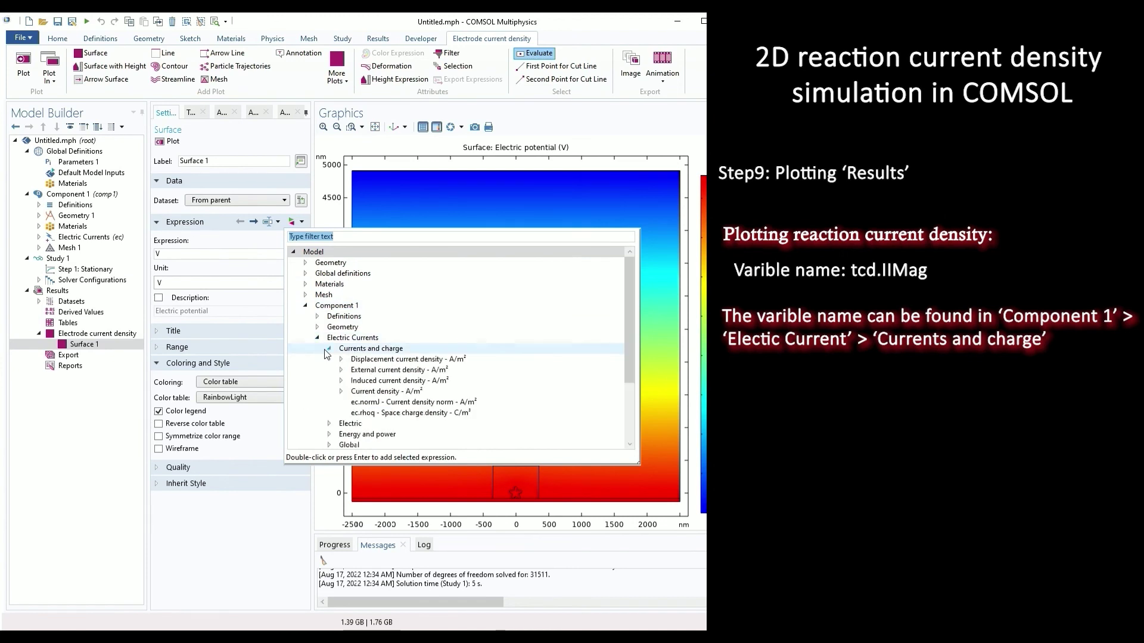
double_click(373, 401)
click(170, 141)
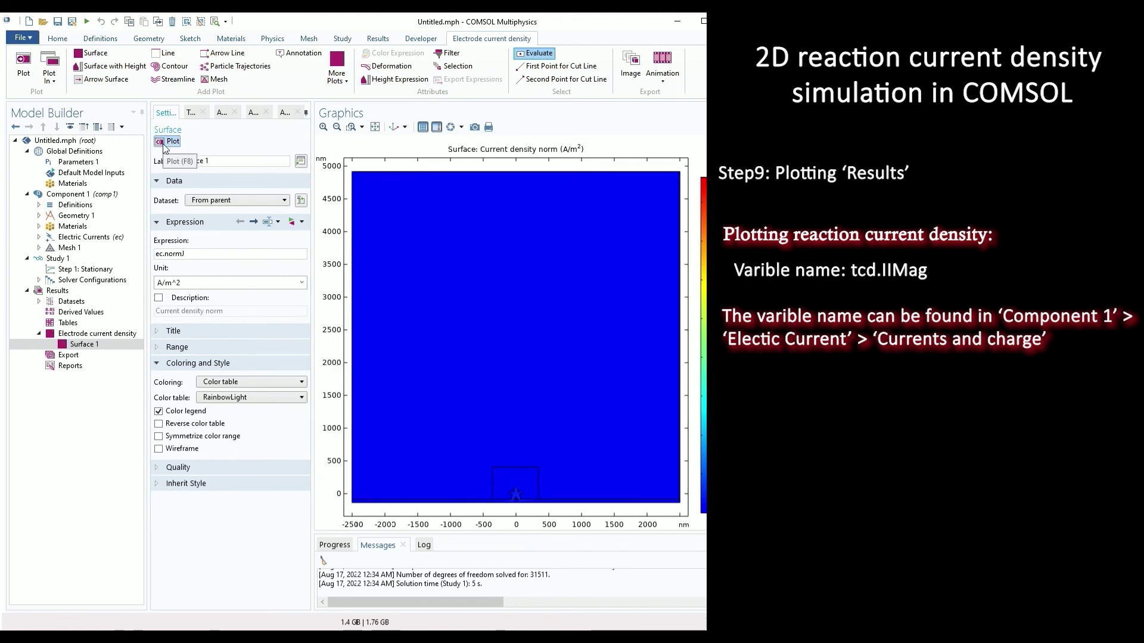
- Change the color table of the current density surface plot to Thermal
click(206, 347)
click(202, 348)
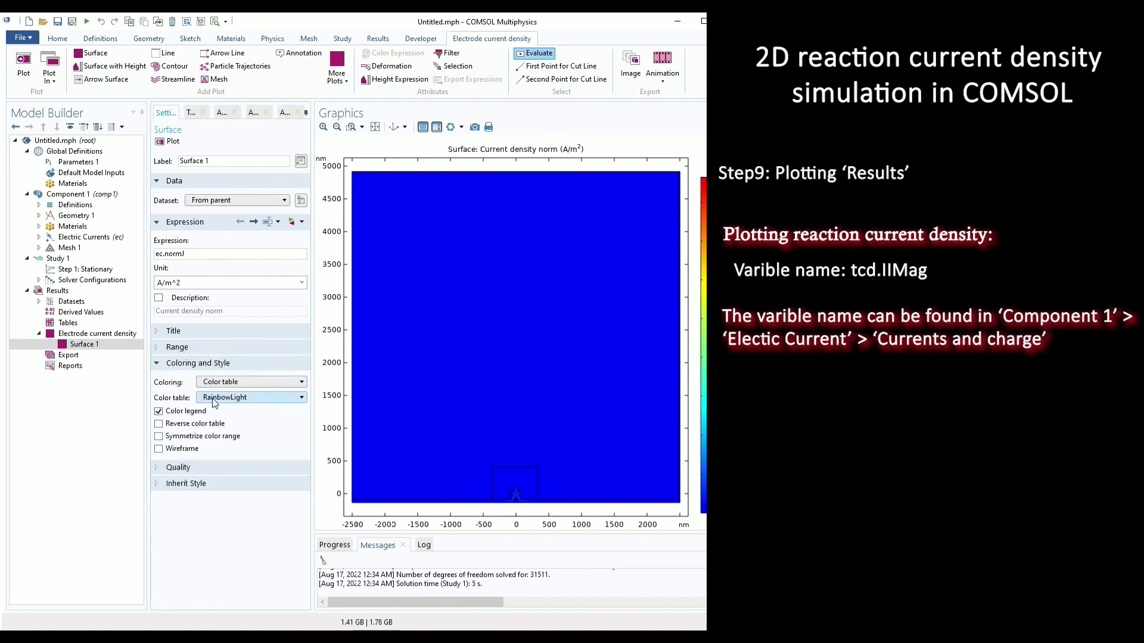
click(215, 398)
click(233, 520)
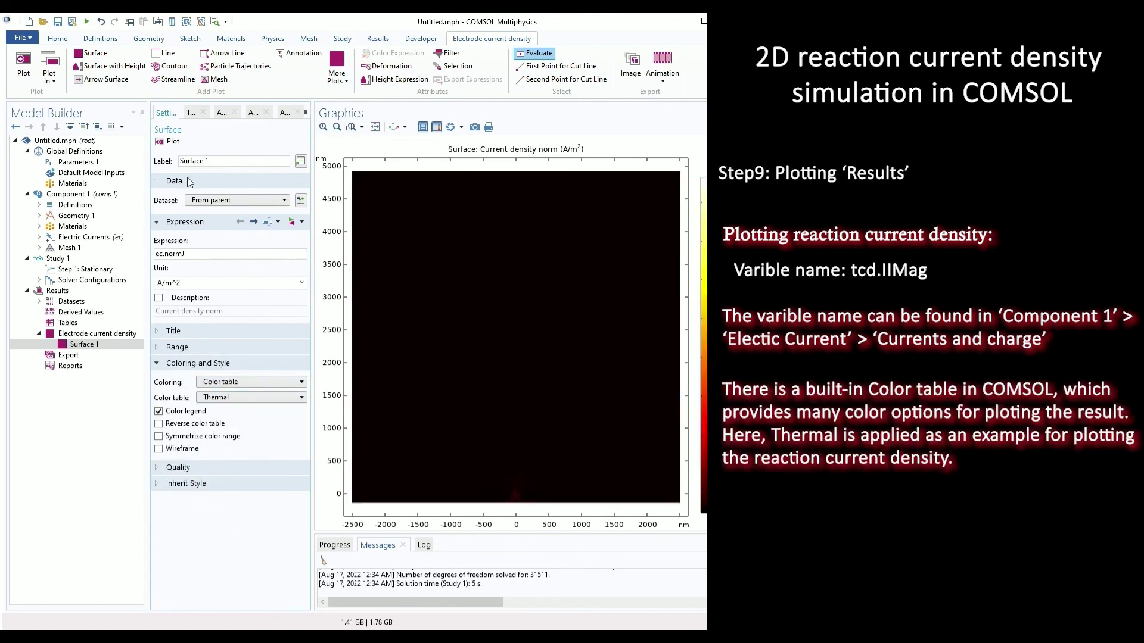
- Enable a manual color range for the surface plot around the nanostar and lower its maximum to 20000
scroll(528, 503, up, 5)
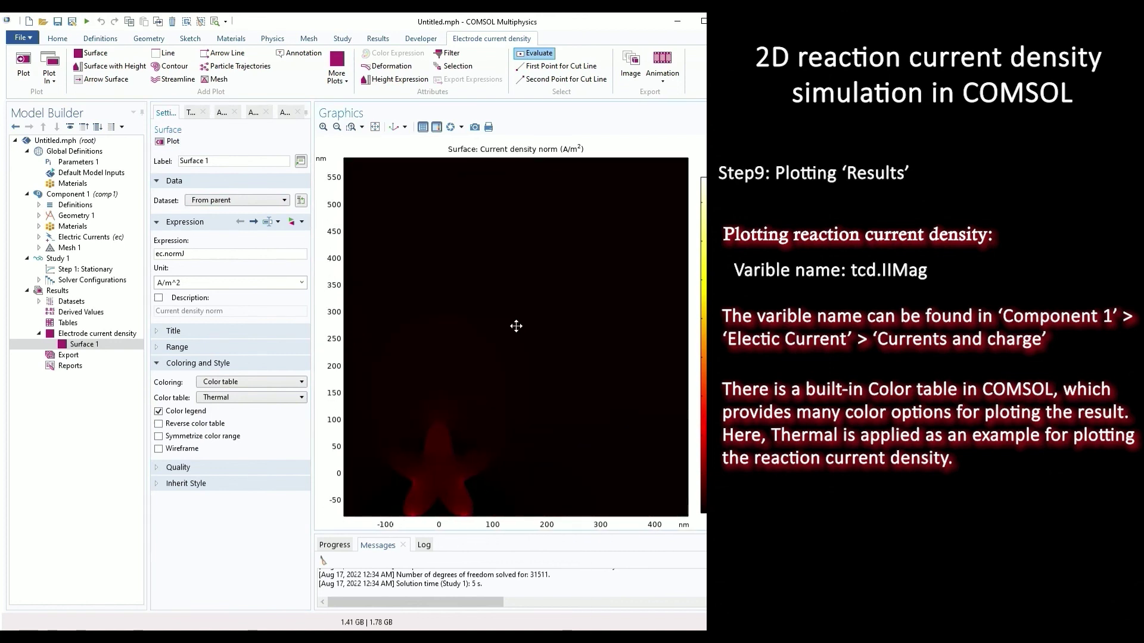
right_drag(516, 325, 587, 297)
middle_drag(538, 450, 538, 443)
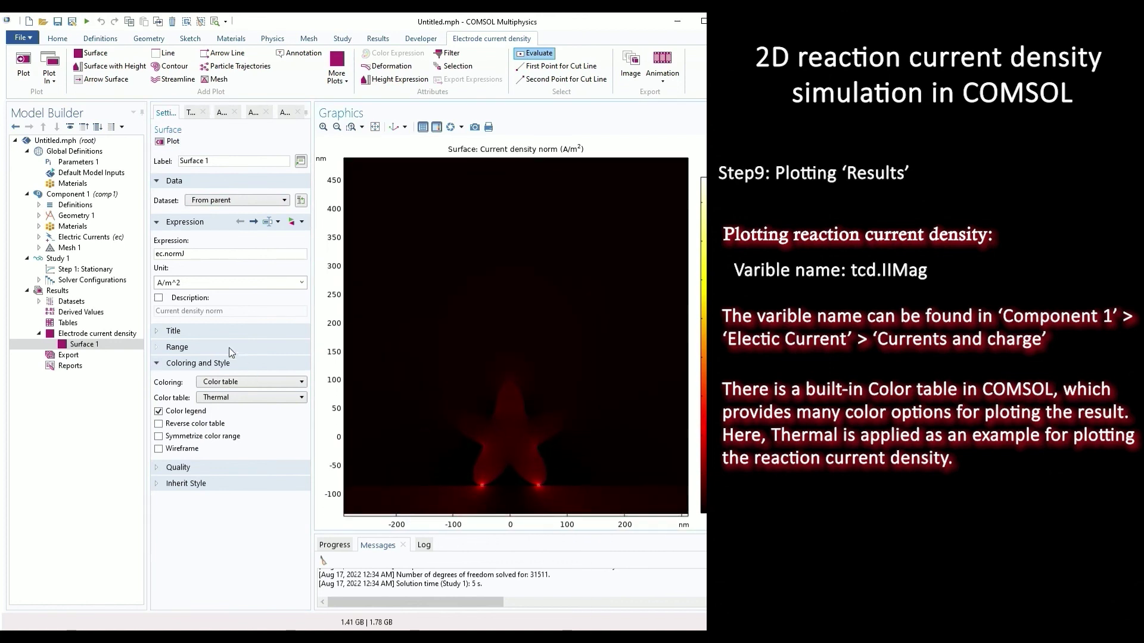
click(177, 347)
click(162, 365)
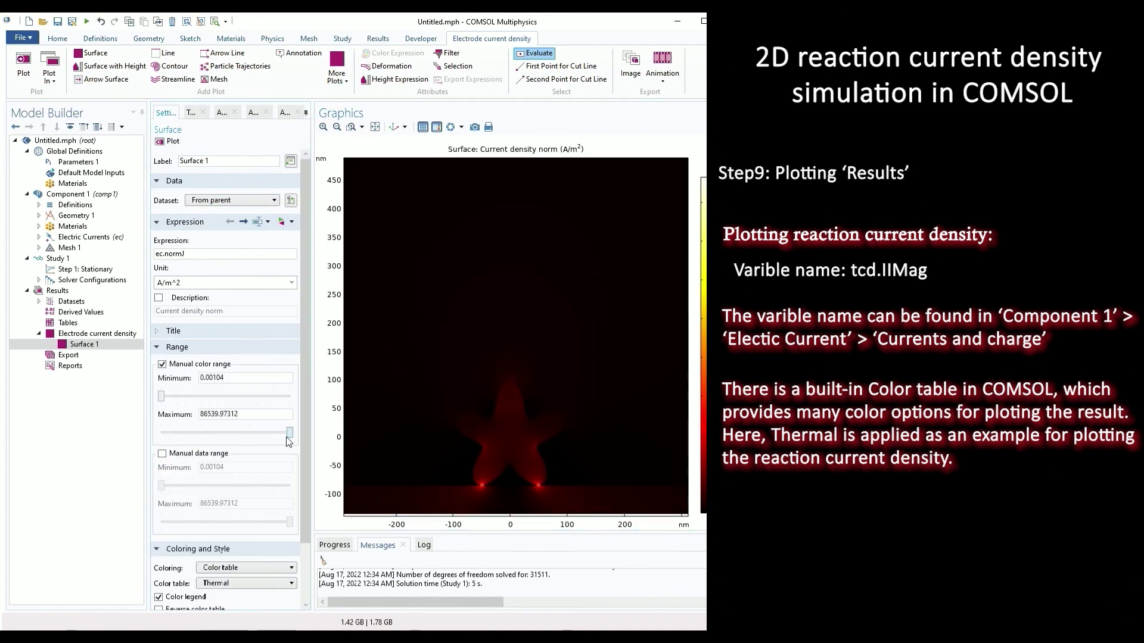
drag(288, 442, 188, 439)
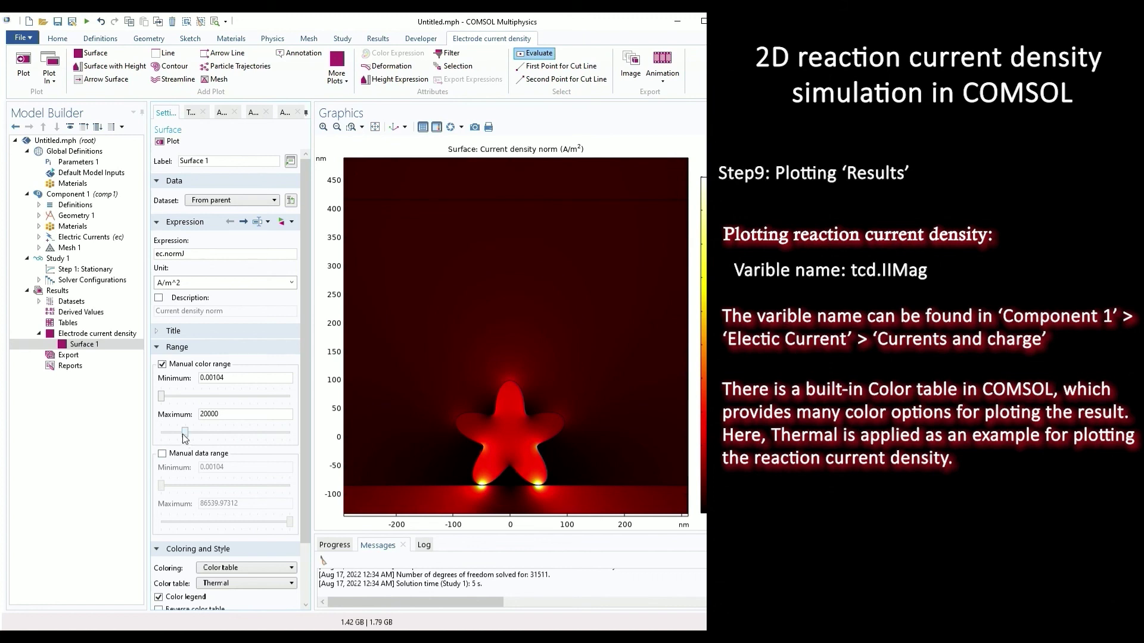
click(184, 348)
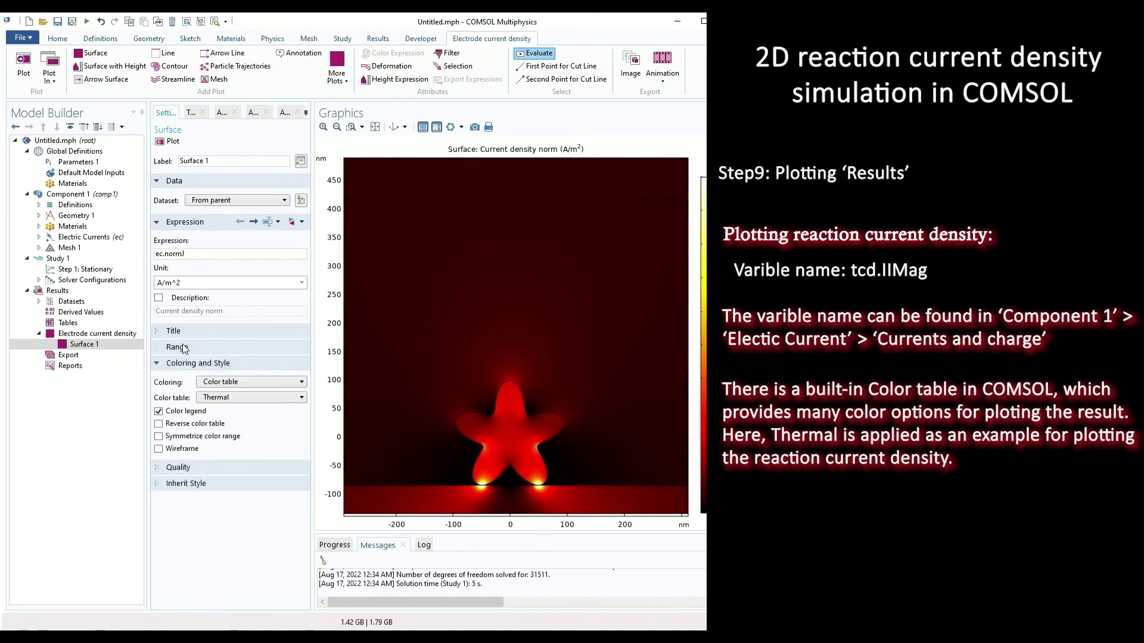